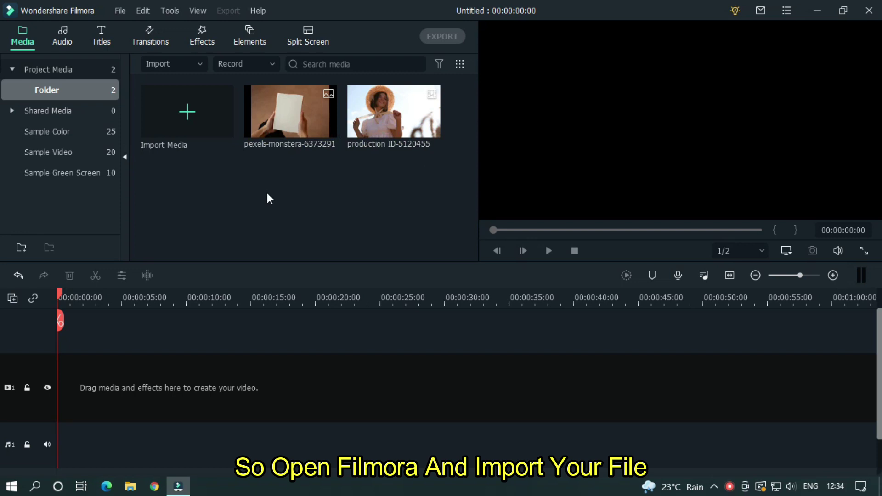
Step: Preview the book photo, then place the woman's video clip on the timeline
double_click(284, 121)
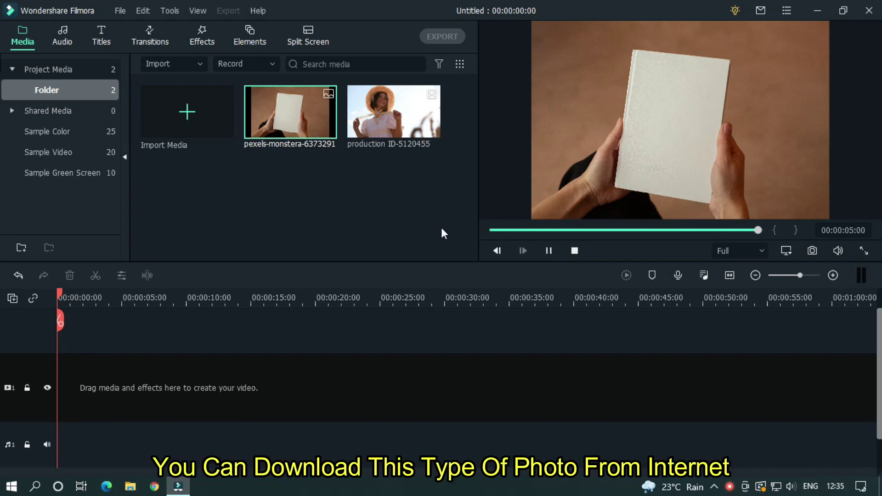
left_click(407, 206)
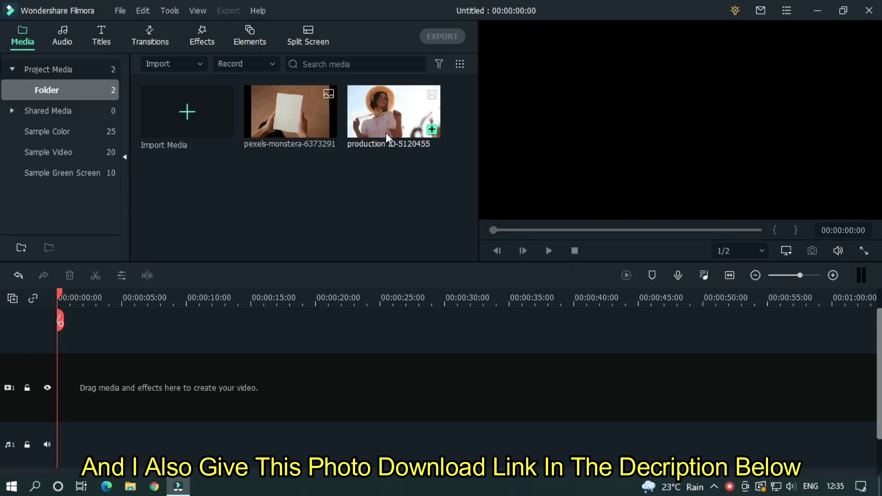
left_click_drag(396, 112, 41, 385)
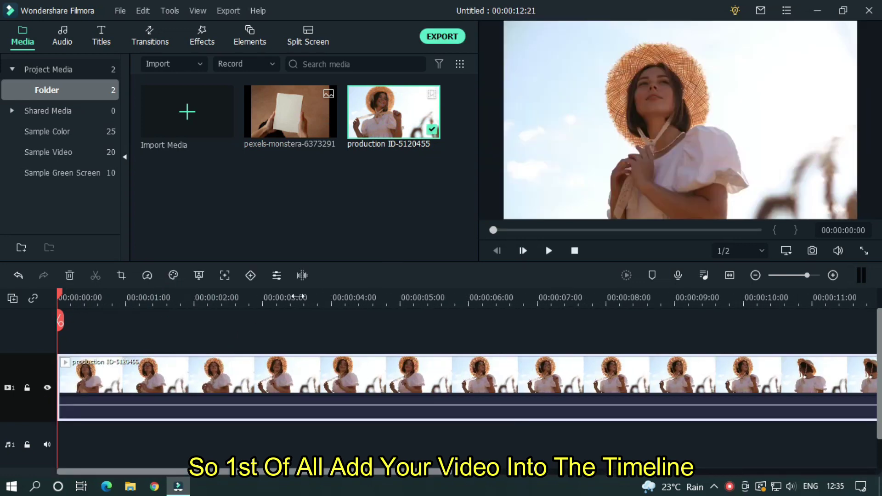
Step: Split the woman's video clip at 00:00:03:03
left_click(205, 298)
left_click_drag(203, 296, 238, 297)
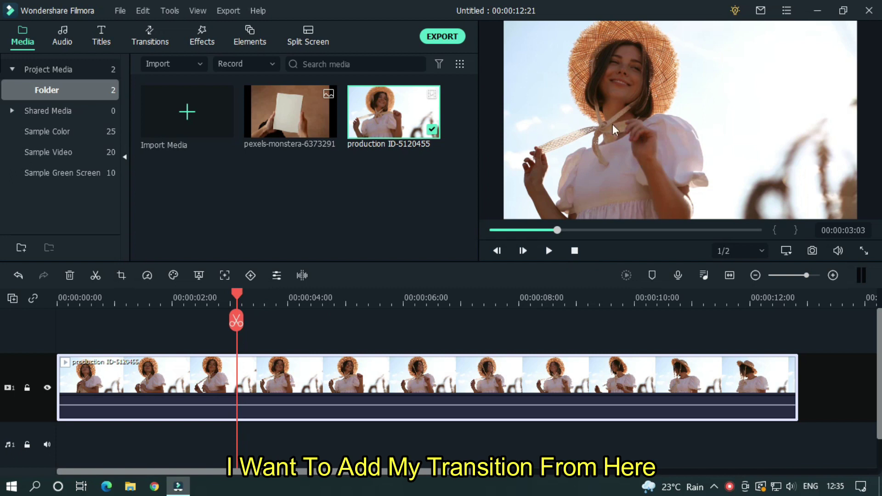
left_click(232, 319)
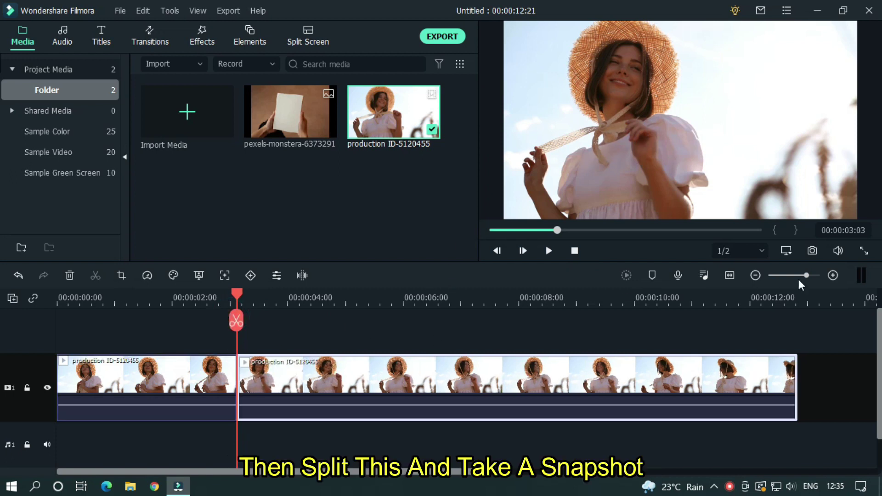
Step: Save a Snapshot of the split frame and delete the clip's first part
left_click(811, 252)
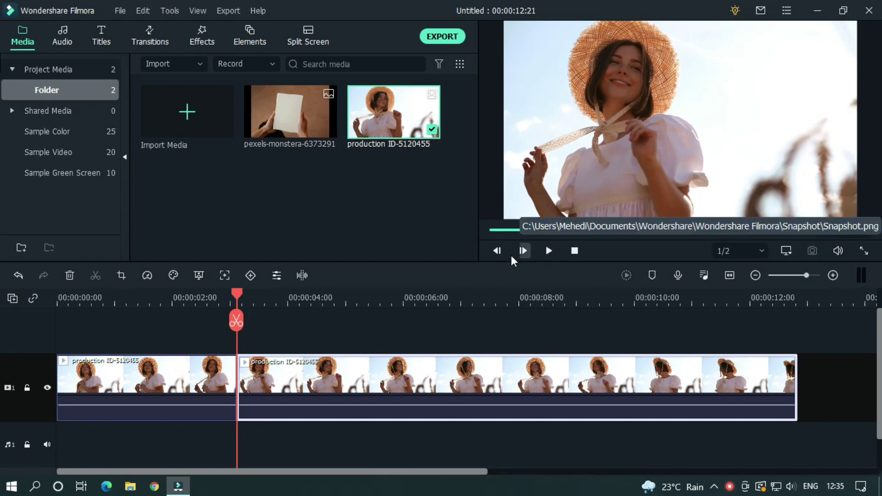
left_click(188, 387)
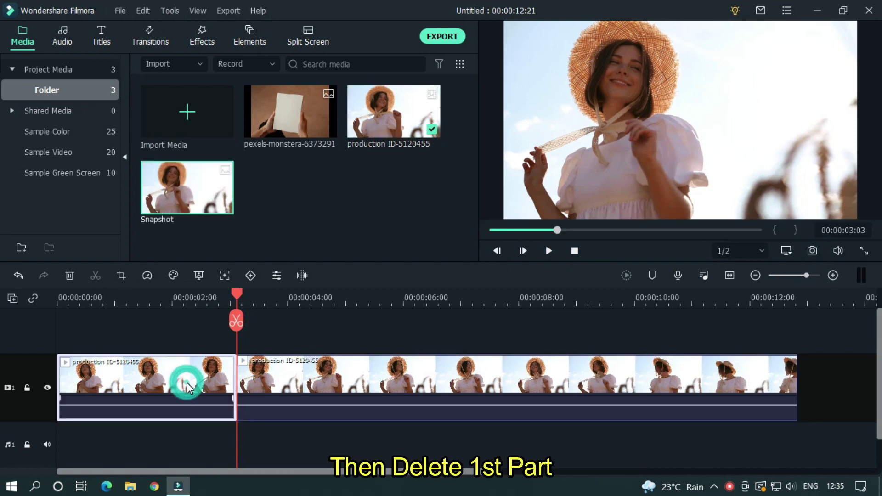
key("Delete")
Step: Move the remaining clip to around 00:00:40 and put the book photo at the track start
scroll(418, 298, "down", 5)
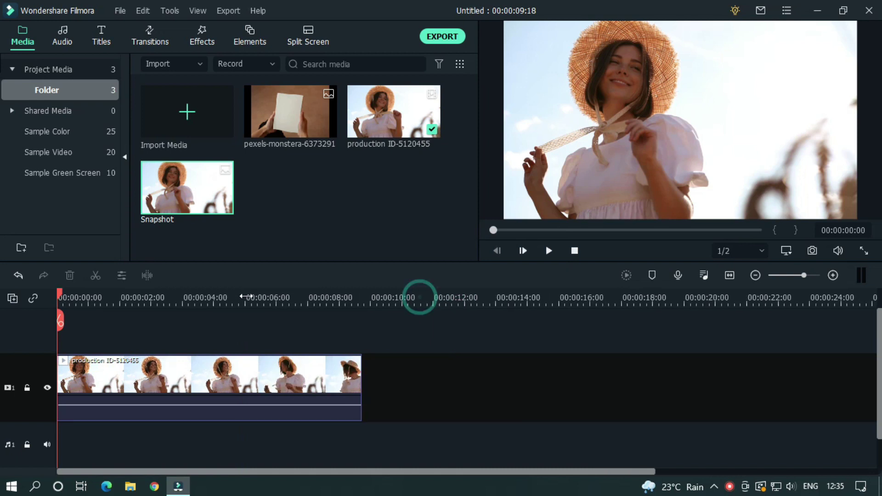
left_click_drag(111, 390, 735, 376)
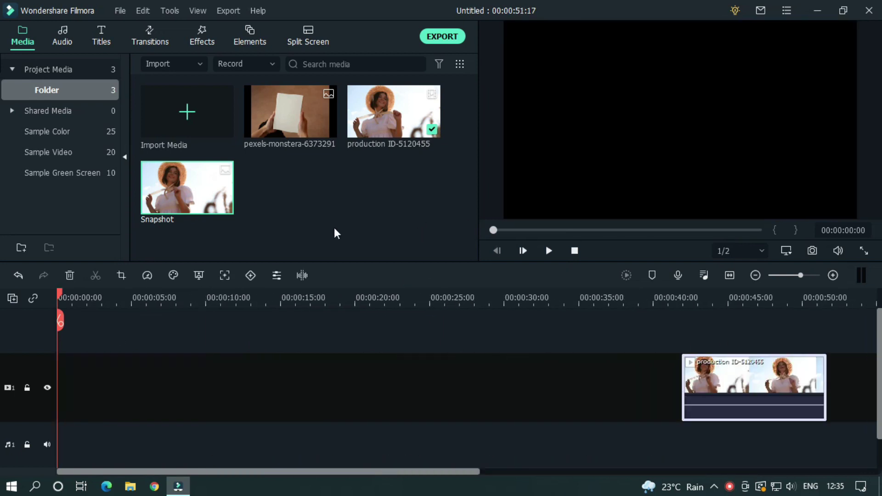
left_click_drag(291, 117, 29, 400)
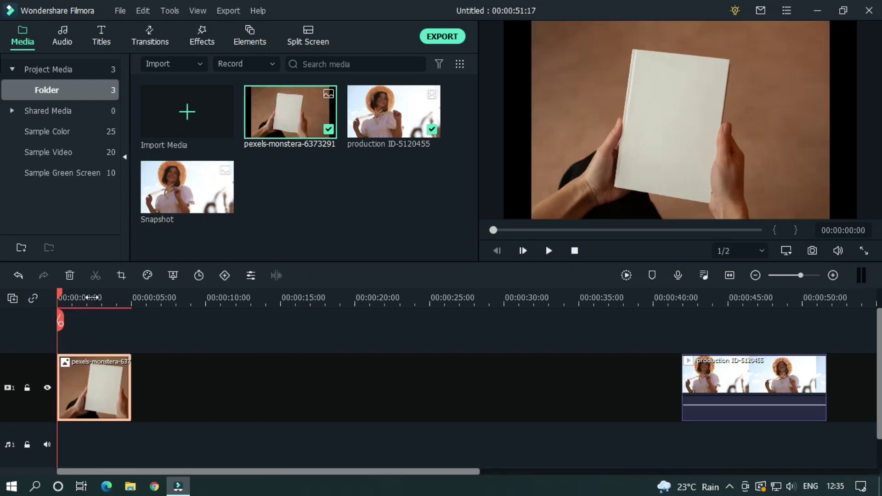
Step: Crop the book photo to a 16:9 ratio (1920 x 1080), shifting the crop box slightly lower
left_click(184, 389)
left_click(120, 276)
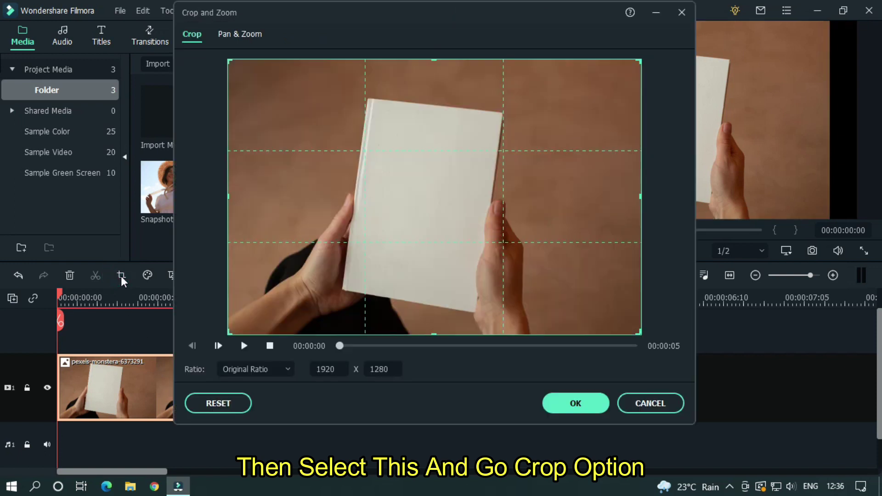
left_click(275, 368)
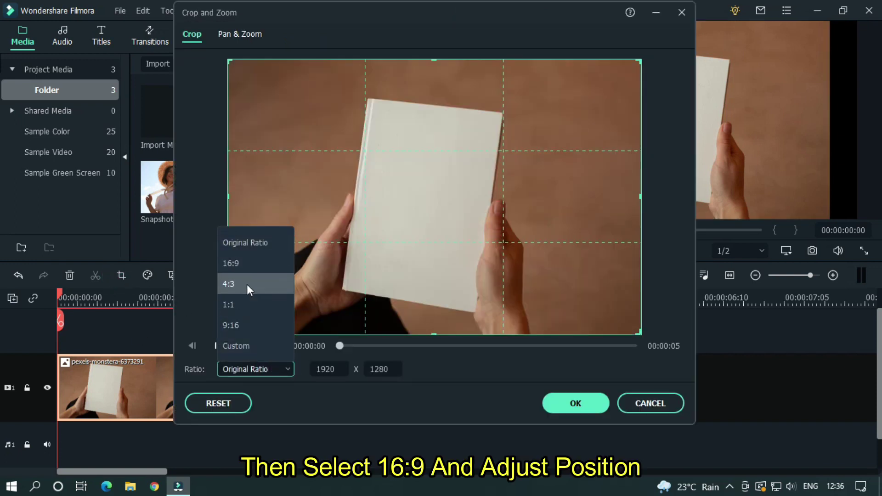
left_click(255, 261)
left_click_drag(464, 203, 464, 213)
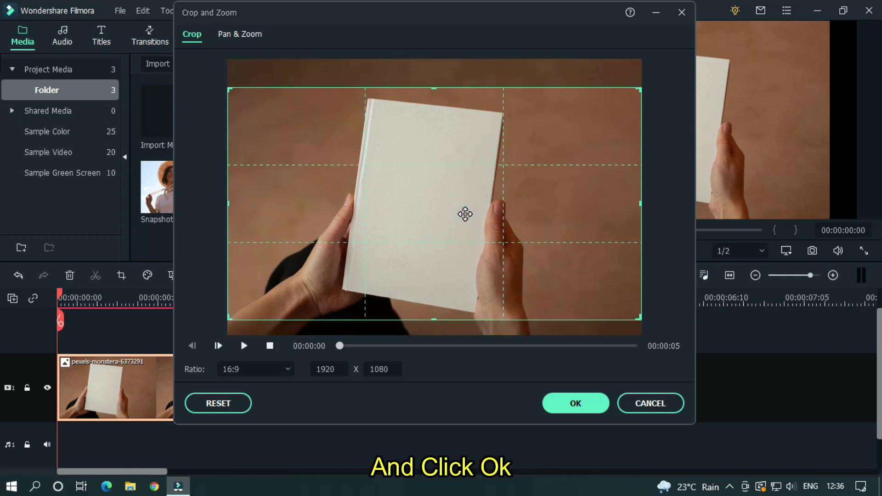
left_click(572, 403)
left_click(616, 383)
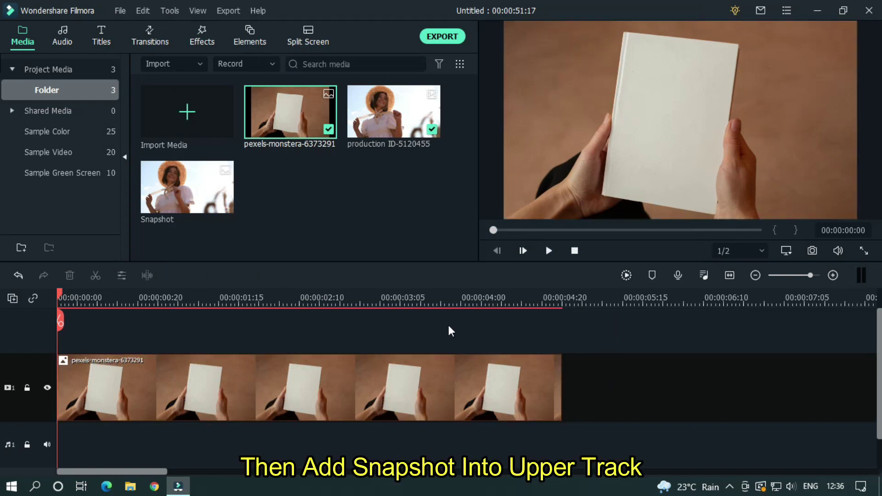
Step: Put the Snapshot on the track above the book photo and apply the Sketch effect to it
left_click_drag(187, 188, 79, 345)
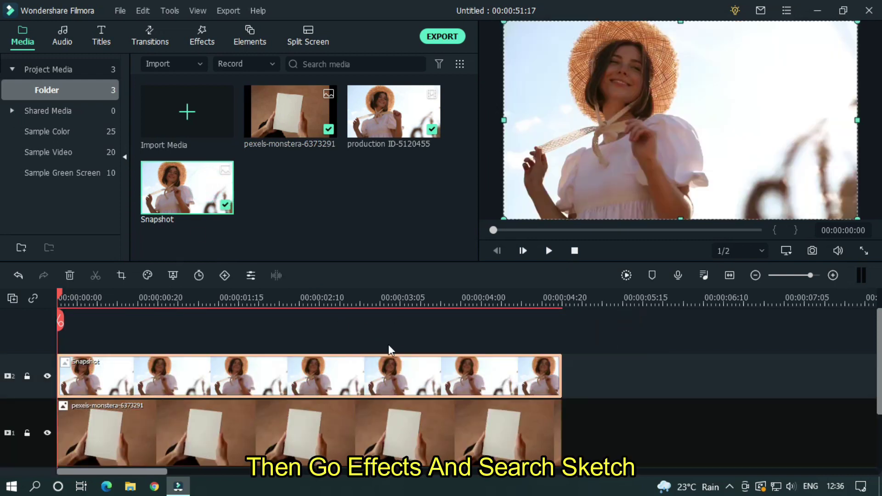
left_click(199, 37)
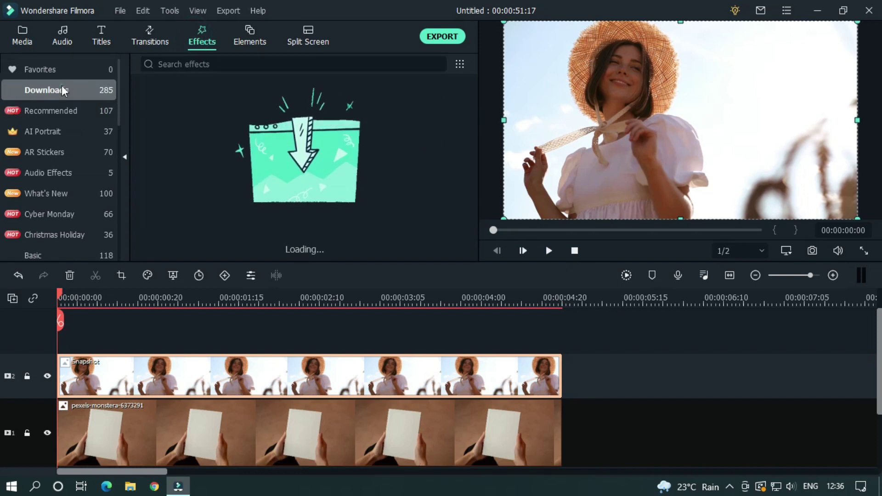
left_click(187, 65)
type("sketc")
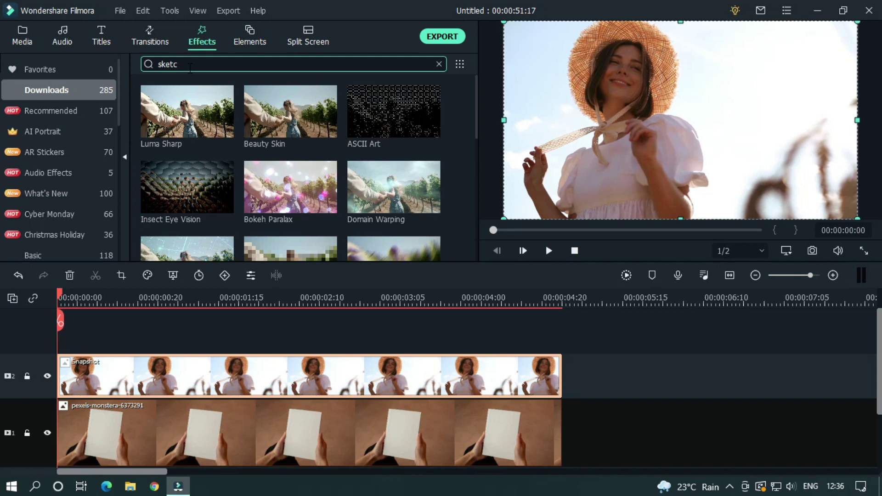
mouse_move(287, 110)
left_mouse_down()
mouse_move(311, 248)
mouse_move(168, 383)
mouse_move(156, 383)
left_mouse_up()
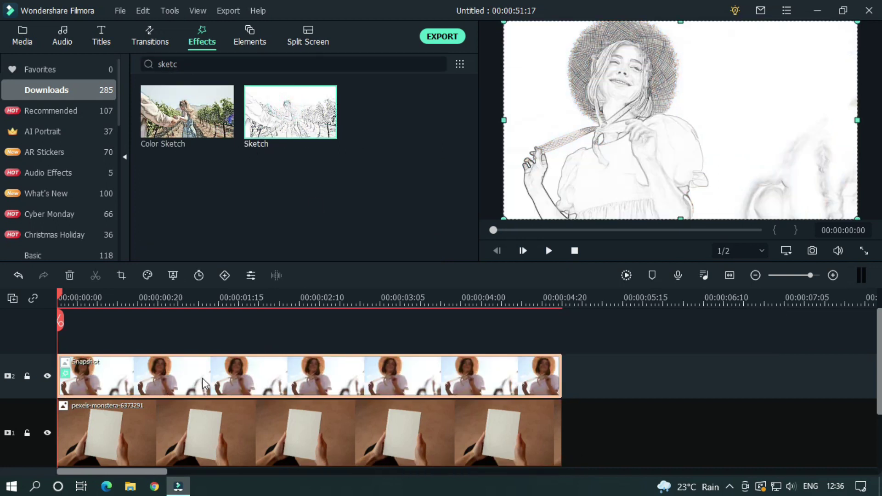
double_click(232, 374)
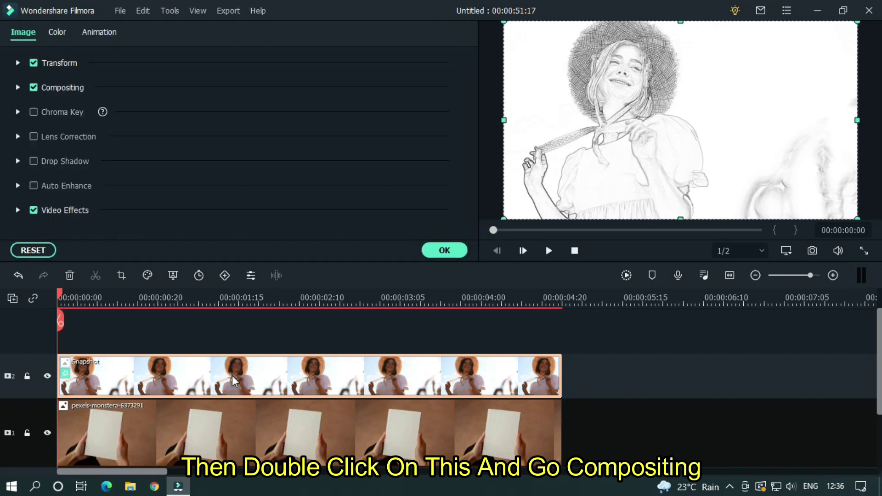
Step: Change the Snapshot's Compositing blending mode to Multiply at 100% opacity
left_click(19, 86)
left_click(194, 122)
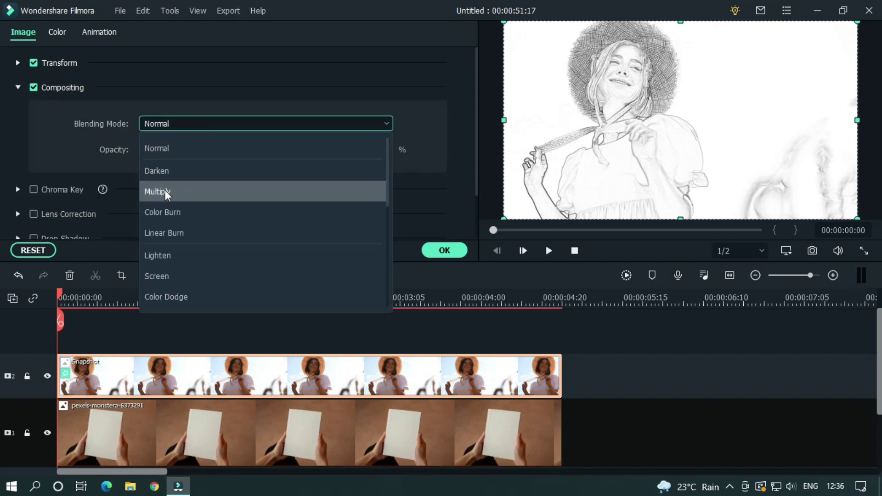
left_click(186, 191)
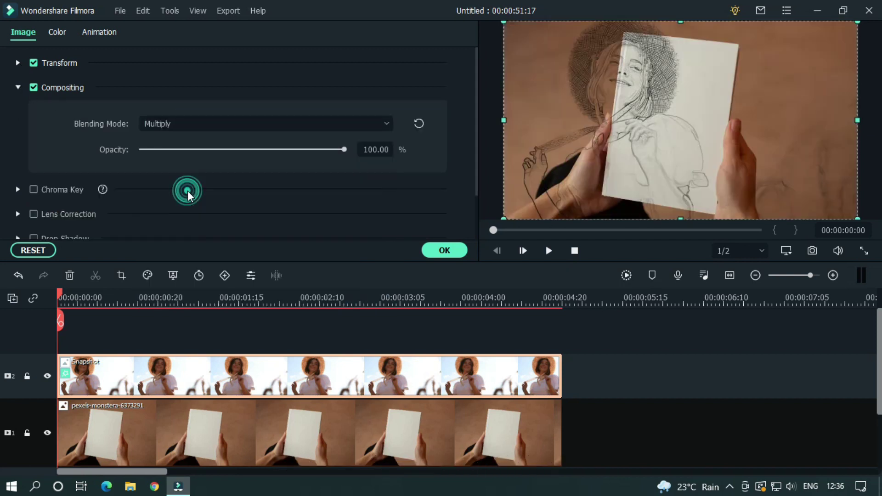
left_click(438, 250)
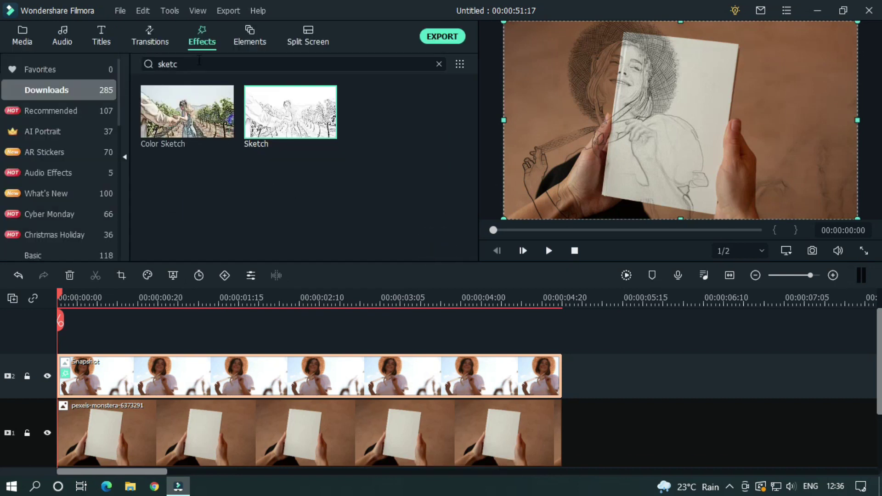
Step: Search the effects for 'drop' and apply the Crop effect to the Snapshot clip
left_click(438, 64)
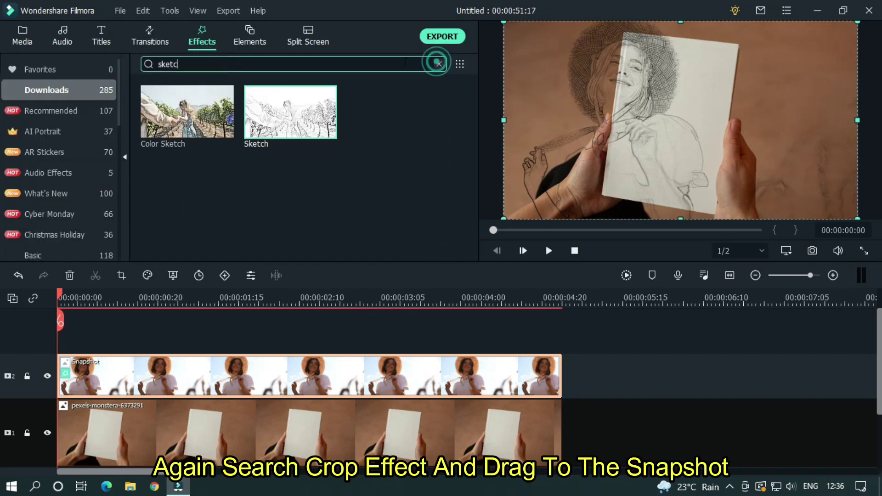
left_click(402, 62)
type("drop")
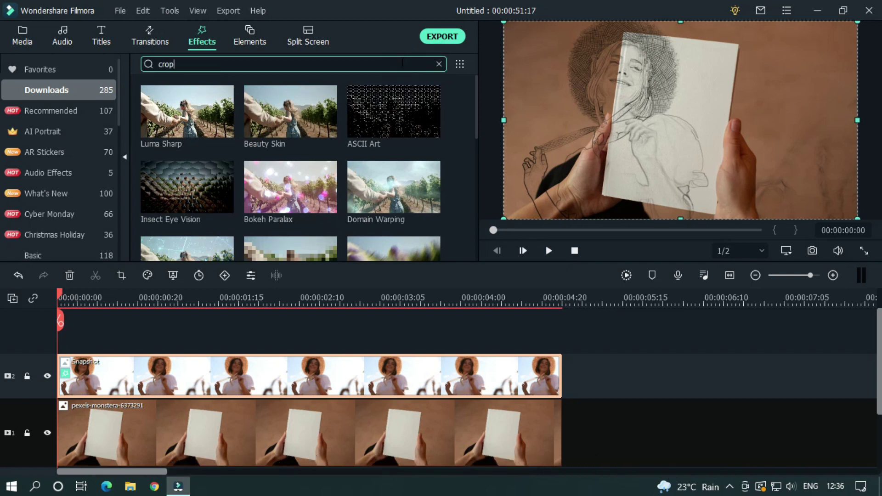
left_click_drag(186, 119, 140, 369)
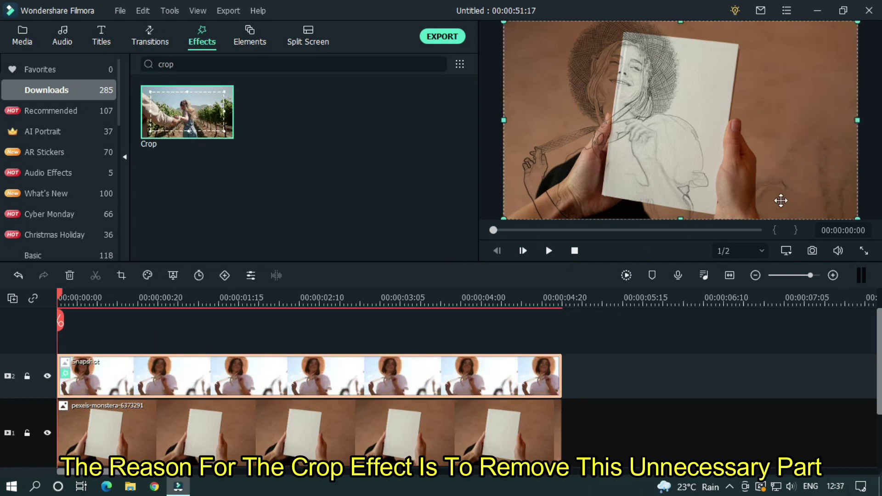
Step: Open the Snapshot's Crop effect settings and crop the right side to 35
double_click(289, 383)
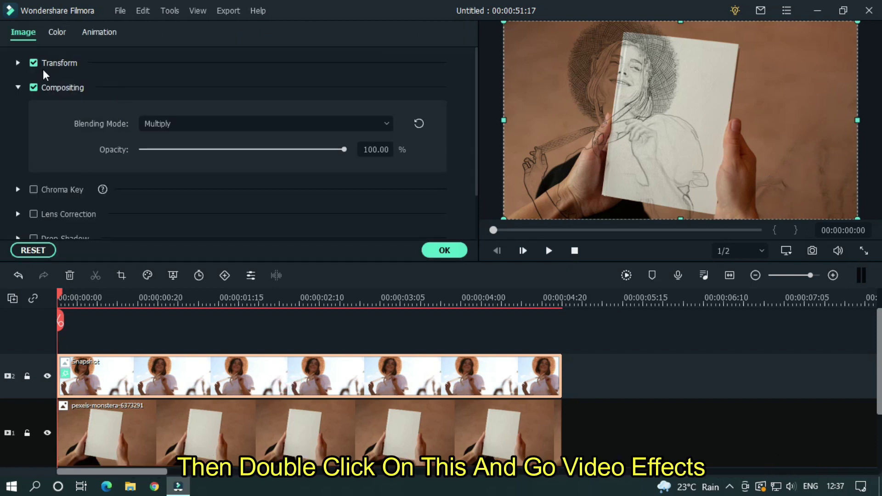
left_click(20, 86)
left_click(17, 210)
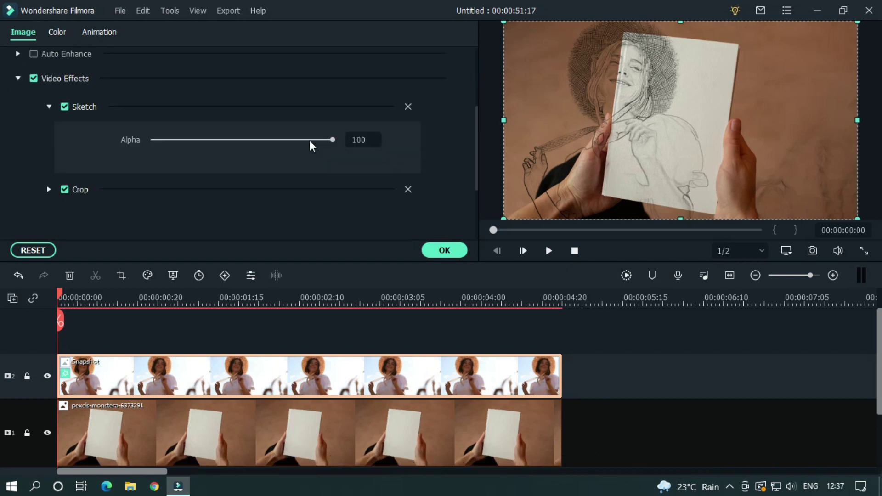
left_click(49, 189)
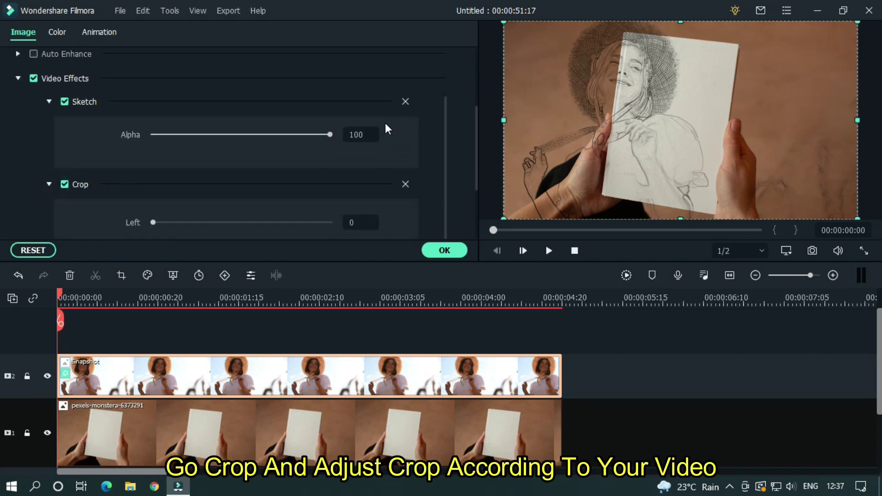
scroll(385, 123, "down", 2)
left_click(157, 160)
left_click_drag(153, 183, 214, 182)
left_click_drag(153, 157, 161, 159)
Step: Set the left crop to 2 and turn on Blur Edges
left_click(360, 156)
type("2")
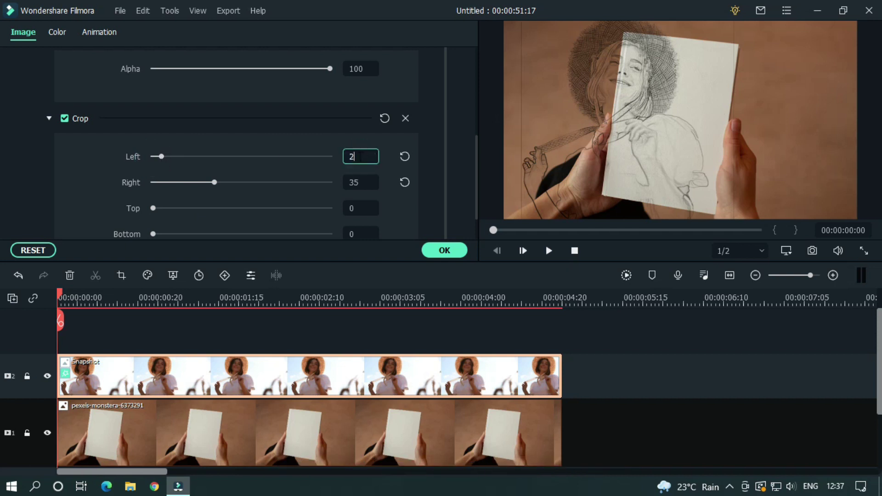
key("Return")
scroll(289, 184, "down", 1)
left_click(278, 216)
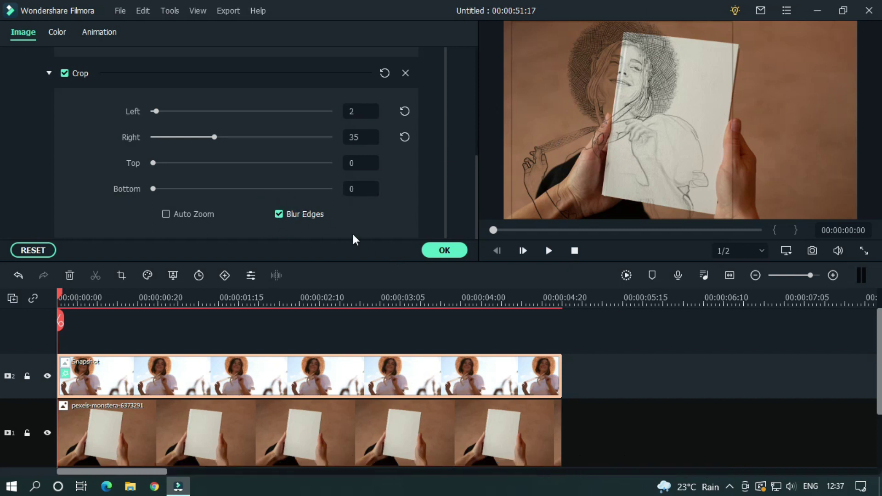
scroll(335, 167, "up", 10)
left_click(18, 87)
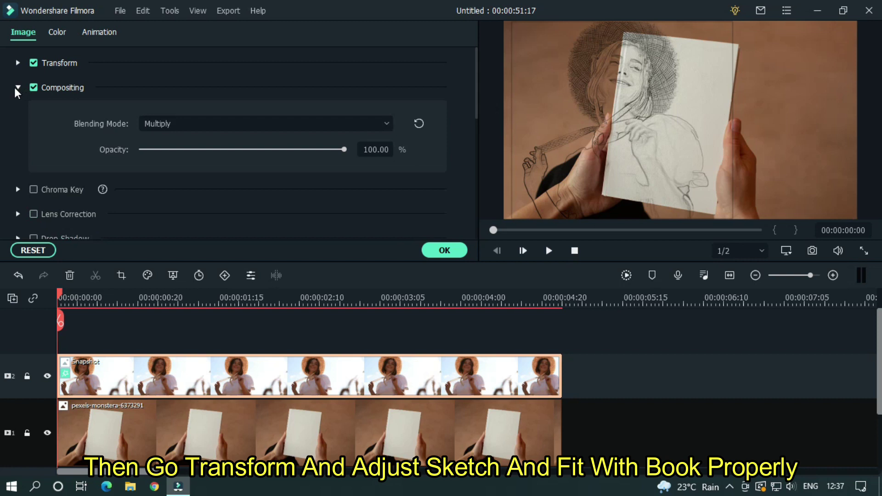
Step: In Transform, scale the sketch to 63% and rotate it to 8°
left_click(17, 86)
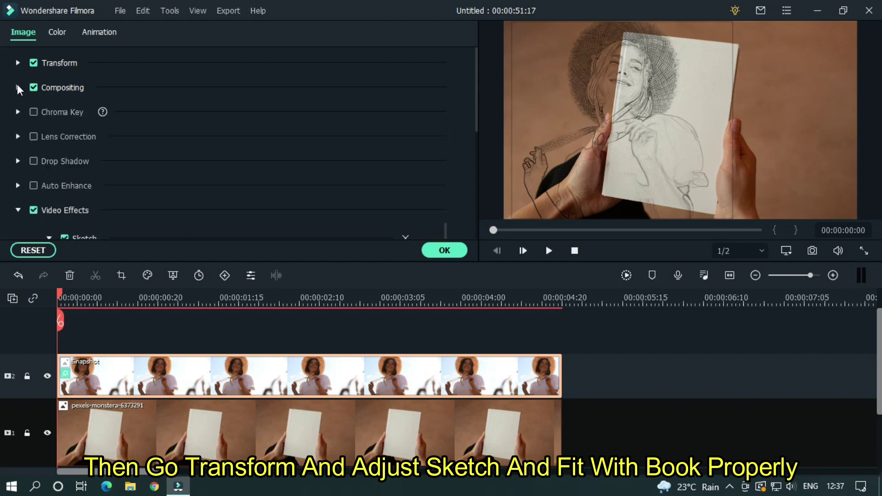
left_click(17, 63)
double_click(374, 150)
type("63")
key("Return")
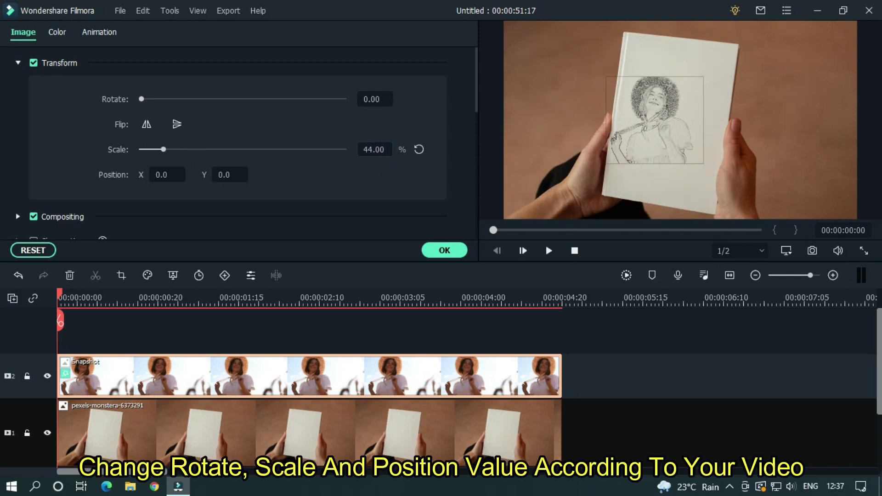
left_click(373, 100)
type("5")
key("Return")
type("8")
key("Return")
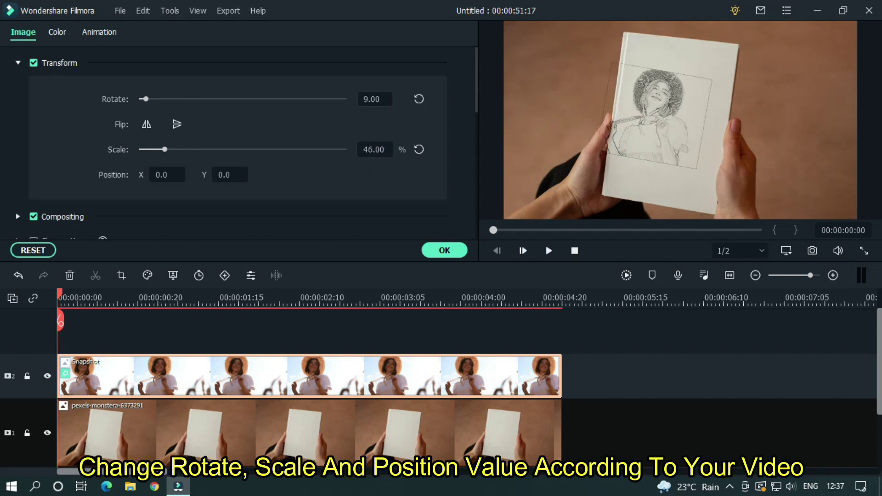
Step: Position the sketch at X 26, Y -11
left_click(161, 174)
type("28")
key("Return")
key("Tab")
type("-11")
key("Return")
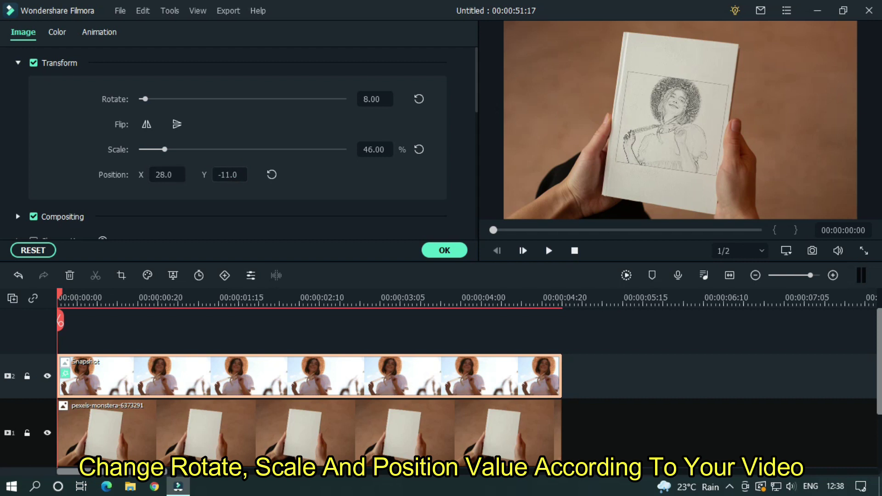
left_click(171, 178)
type("26")
key("Return")
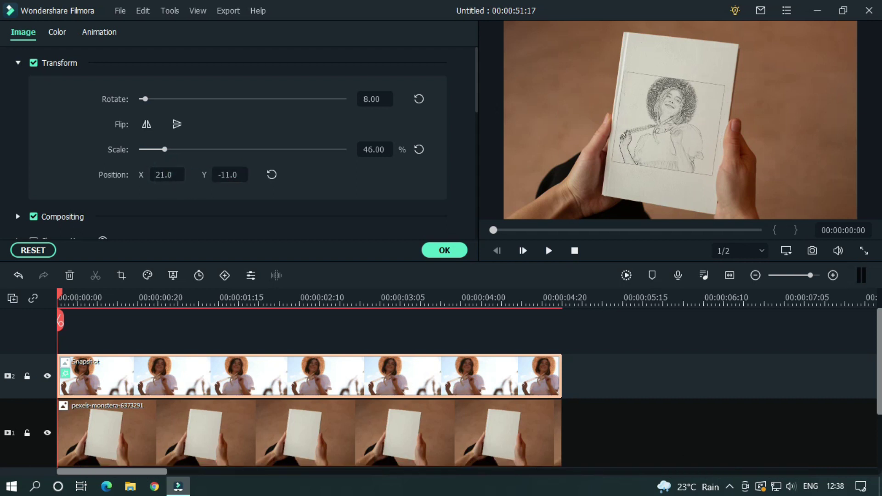
Step: Refine the sketch to 49% scale and X 29, then confirm the transform
left_click(373, 149)
type("50")
key("Return")
left_click(159, 178)
type("29")
key("Return")
left_click(373, 150)
type("49")
key("Return")
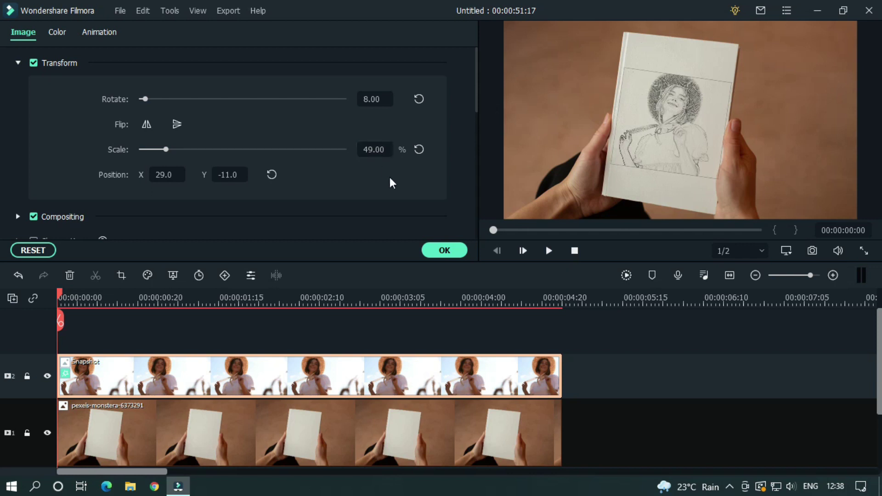
left_click(662, 324)
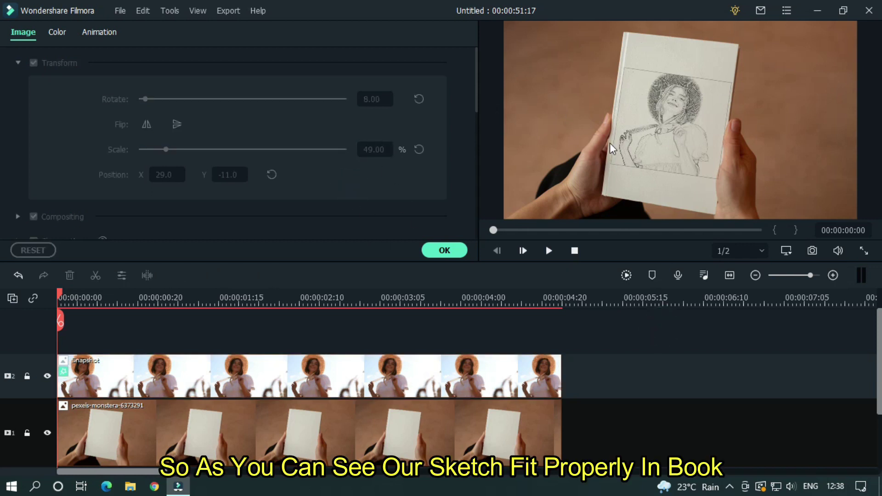
left_click(444, 251)
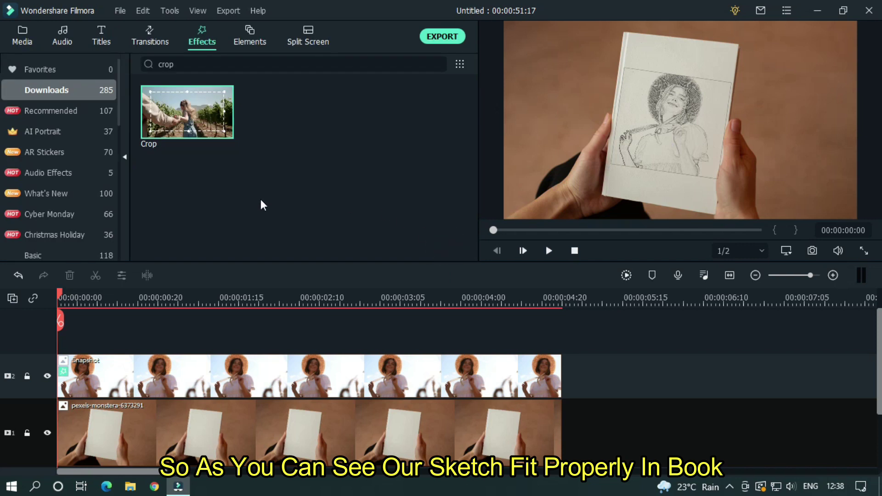
Step: Capture the sketched book frame as Snapshot_1 and delete both clips from the timeline
left_click(23, 32)
left_click(811, 251)
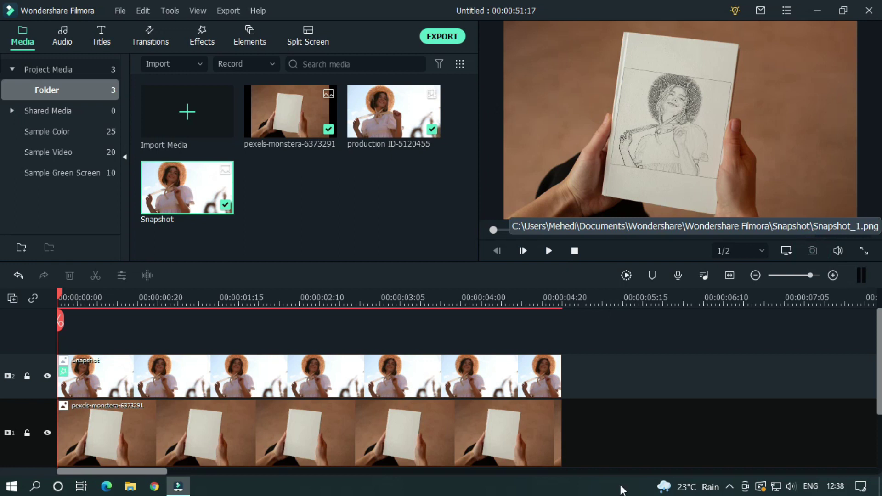
left_click_drag(614, 440, 428, 372)
key("Delete")
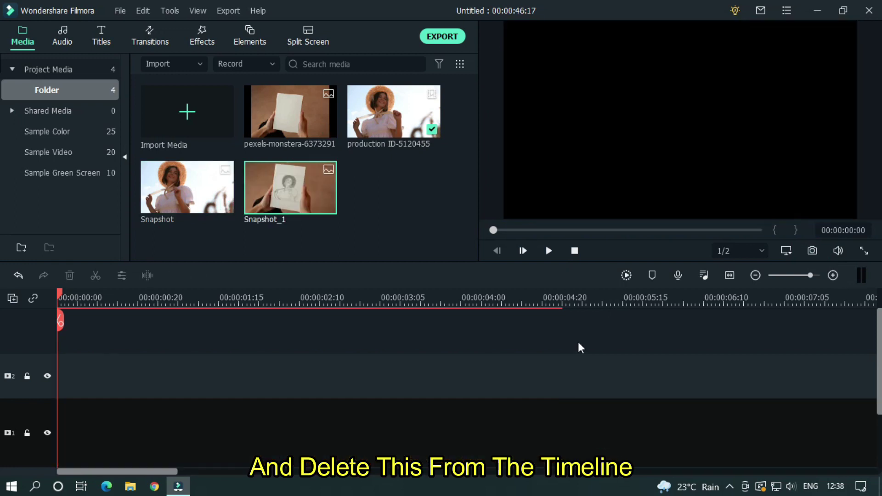
scroll(869, 374, "down", 2)
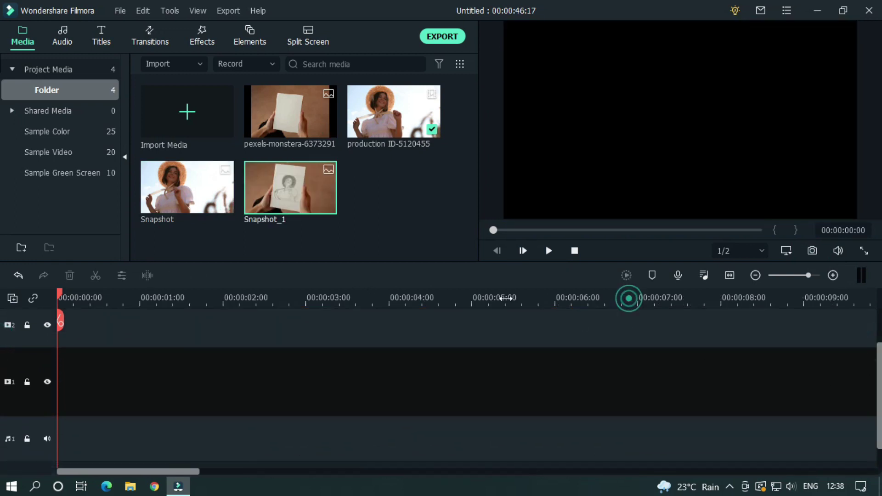
scroll(625, 299, "down", 5)
Step: Place Snapshot_1 at 0:00 on track 1, add a start keyframe, and move the playhead to 00:00:01:15
left_click_drag(283, 197, 51, 389)
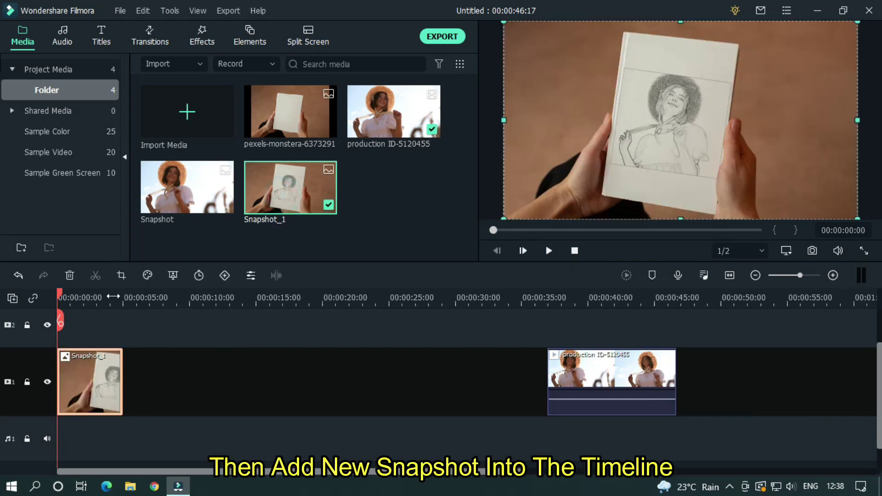
scroll(112, 295, "up", 5)
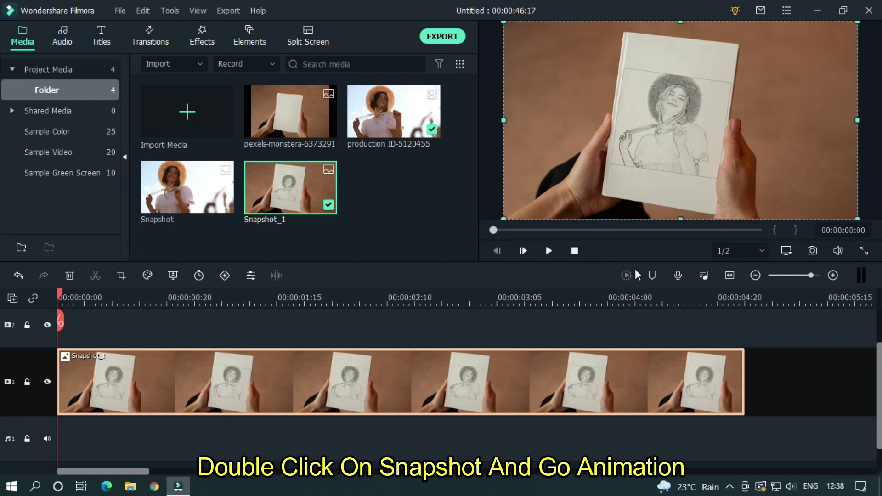
double_click(321, 379)
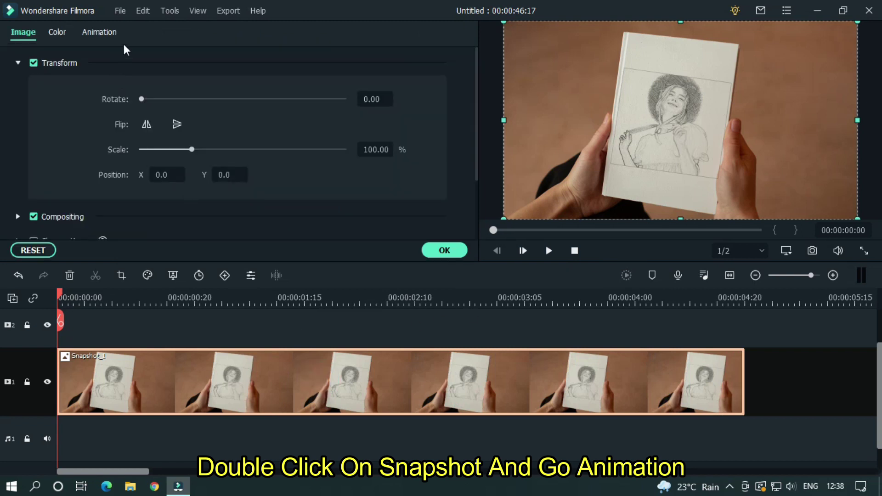
left_click(106, 35)
left_click(73, 63)
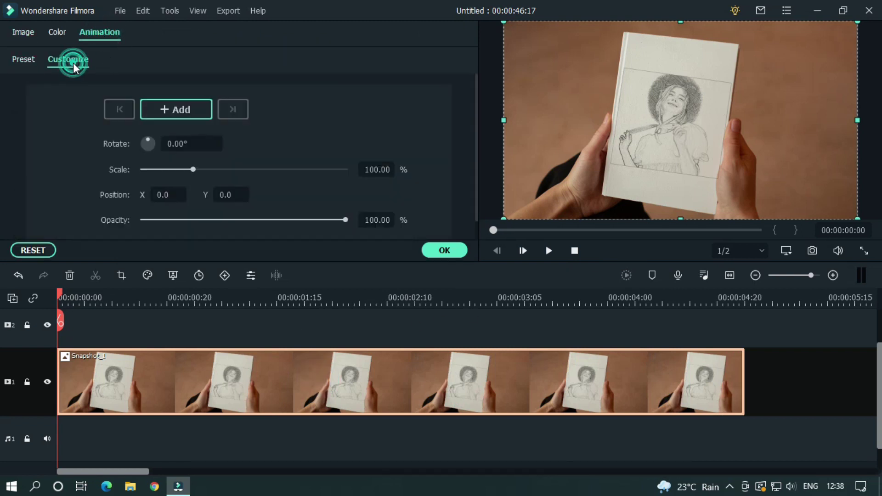
left_click(172, 109)
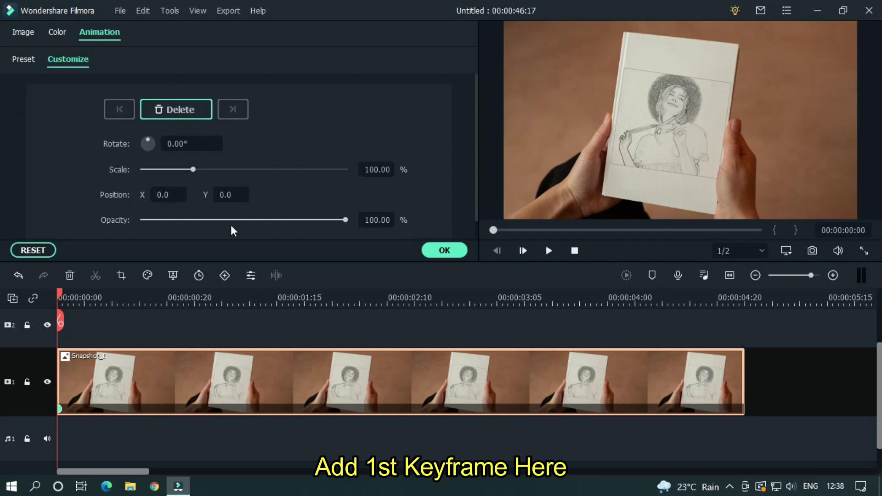
left_click_drag(59, 294, 278, 288)
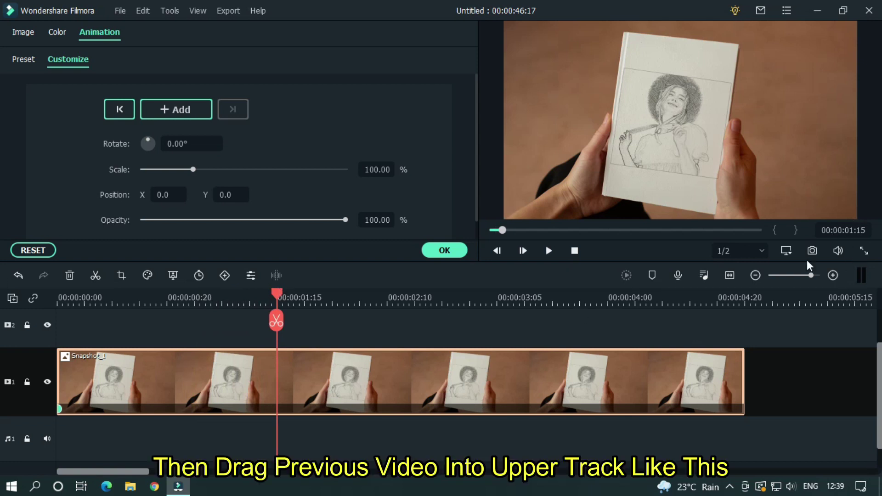
Step: Place the woman's video on track 2 starting at the 00:00:01:15 playhead
left_click_drag(774, 295, 138, 290)
left_click_drag(748, 367, 150, 345)
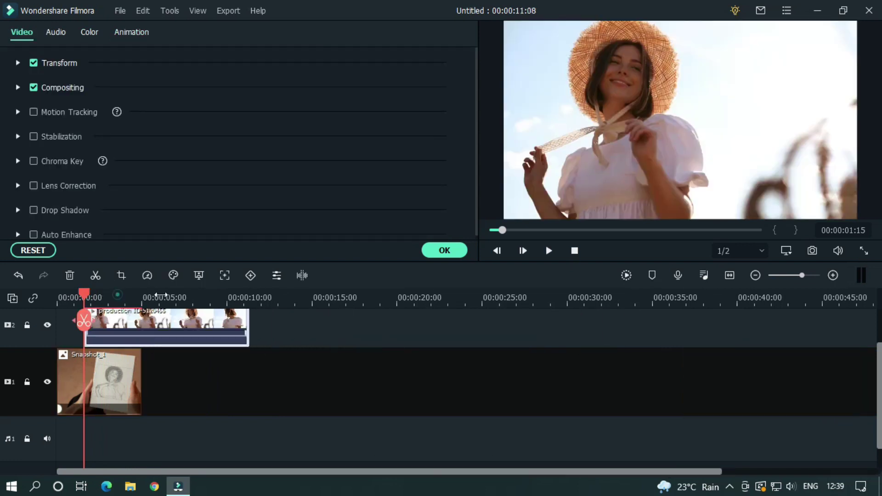
left_click_drag(161, 295, 441, 296)
left_click_drag(319, 471, 252, 471)
Step: Lower the woman's video opacity to 37.90%
double_click(483, 376)
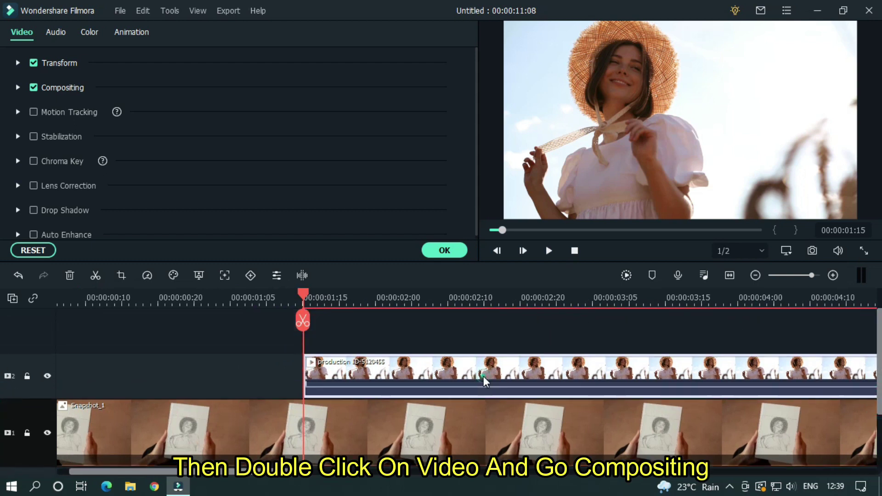
left_click(18, 87)
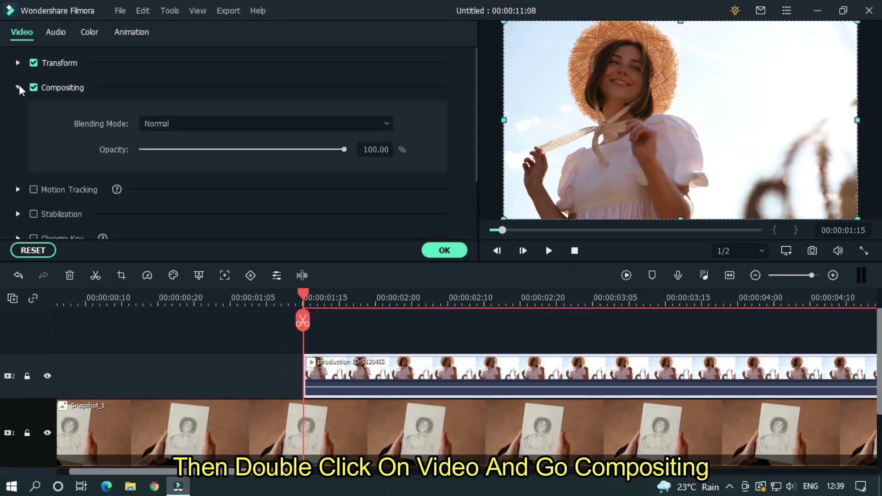
left_click(230, 149)
left_click_drag(225, 150, 219, 150)
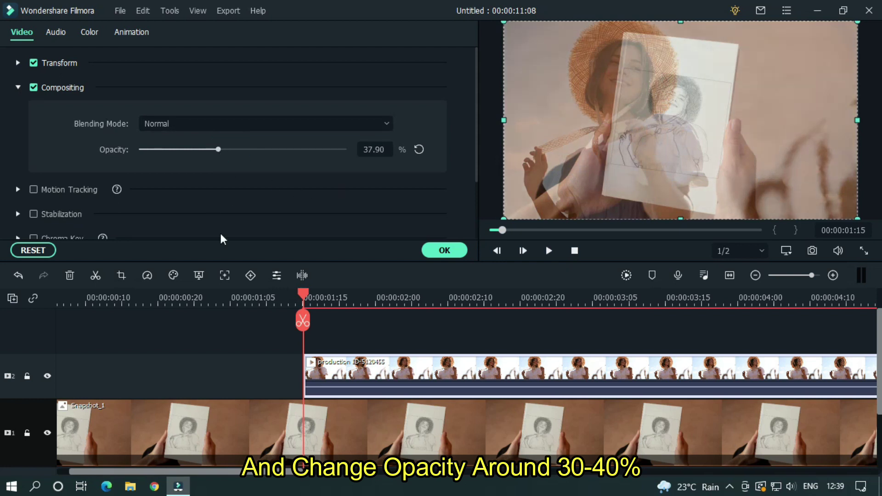
left_click(353, 432)
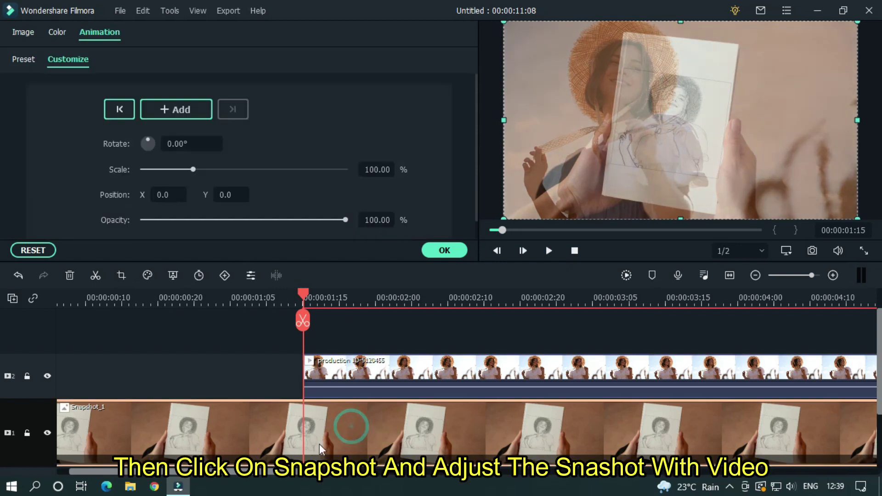
Step: Add a keyframe to Snapshot_1 and roughly zoom, tilt and shift it toward the video's framing
left_click_drag(381, 168, 381, 169)
left_click_drag(215, 170, 264, 170)
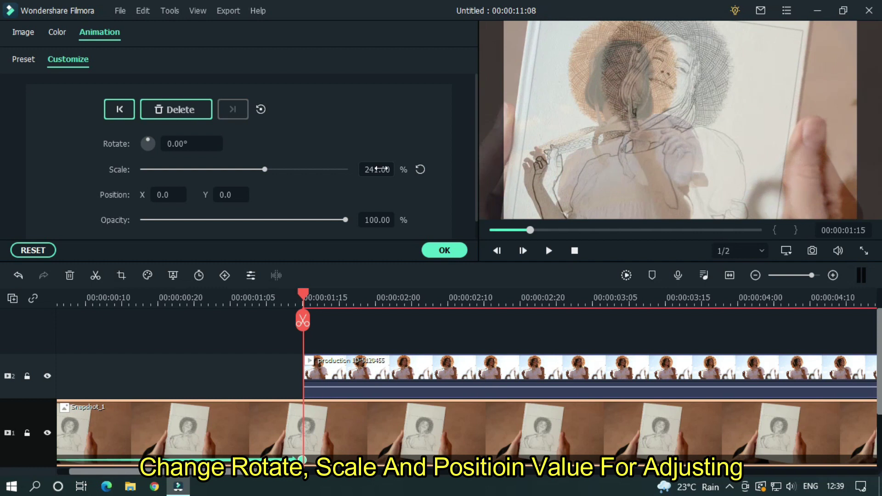
left_click_drag(195, 148, 179, 146)
left_click_drag(224, 184, 220, 188)
left_click_drag(168, 195, 159, 195)
left_click_drag(381, 170, 374, 170)
left_click_drag(228, 195, 232, 195)
Step: Fine-tune Snapshot_1 to scale 200%, rotation -10°, position X -67, Y 16
left_click_drag(374, 169, 384, 168)
left_click_drag(229, 194, 229, 195)
left_click_drag(168, 195, 163, 194)
left_click_drag(370, 171, 373, 170)
left_click_drag(229, 194, 228, 195)
left_click_drag(168, 195, 165, 195)
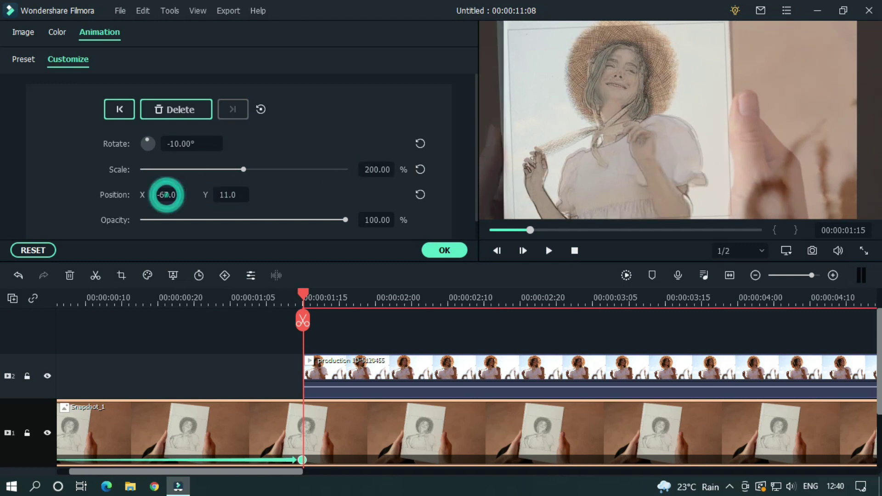
left_click_drag(229, 194, 232, 194)
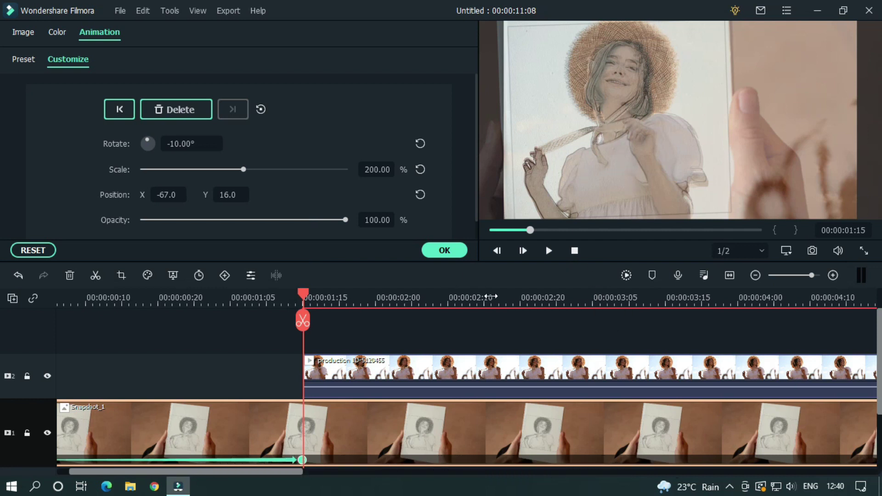
left_click_drag(498, 297, 427, 293)
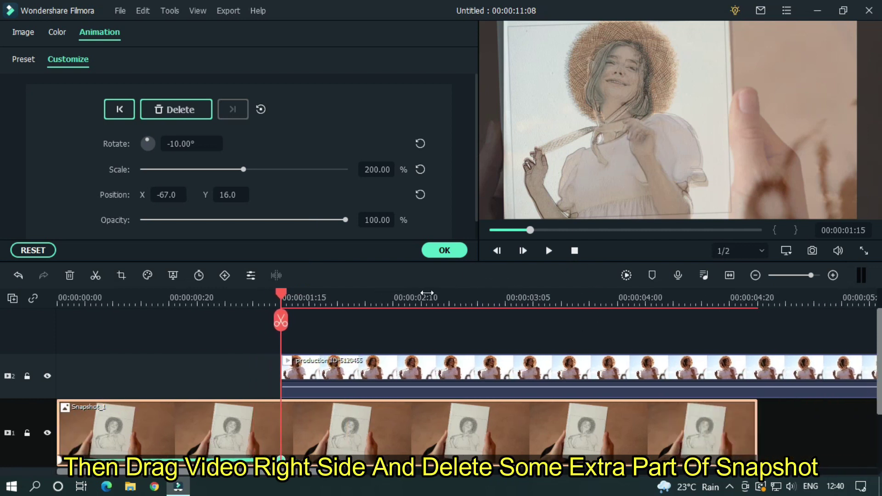
Step: Split off and delete Snapshot_1 after 00:00:02:21, then place the woman's video right after it on track 1
left_click_drag(334, 371, 647, 383)
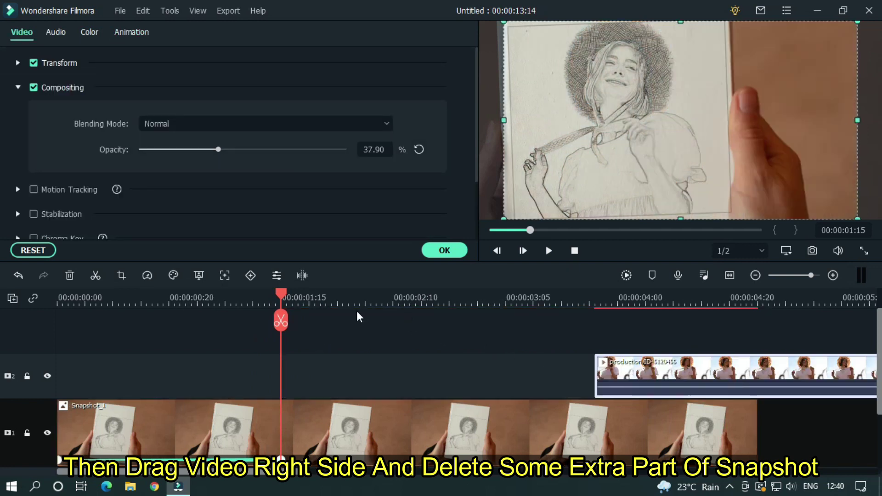
left_click_drag(362, 298, 535, 344)
left_click(573, 411)
left_click(538, 322)
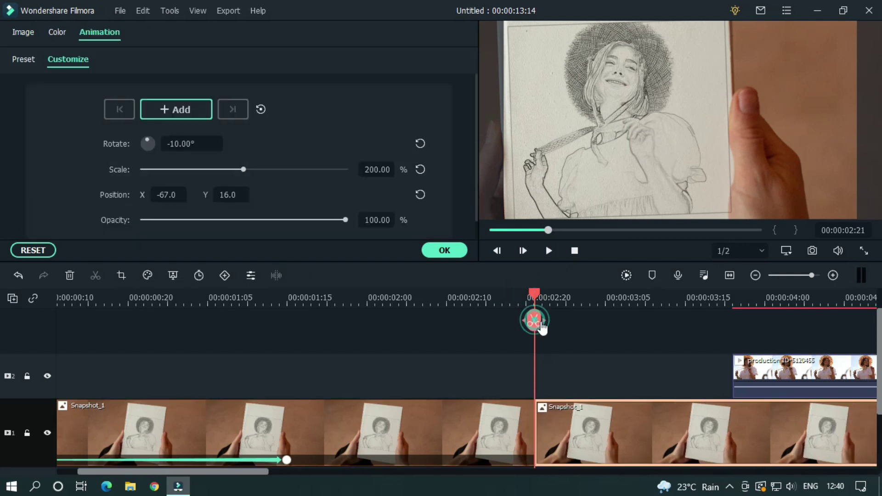
key("Delete")
left_click_drag(439, 370, 655, 415)
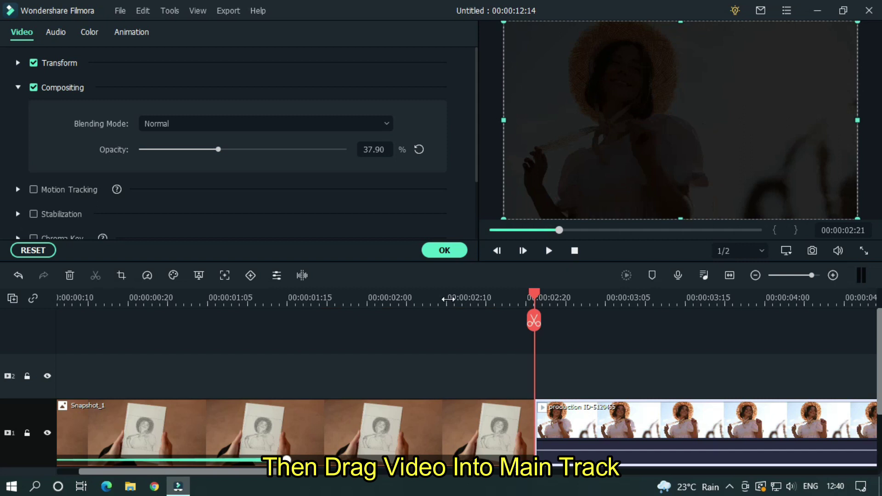
Step: Drop the downloaded Flash transition onto the join between Snapshot_1 and the woman's video
left_click(444, 250)
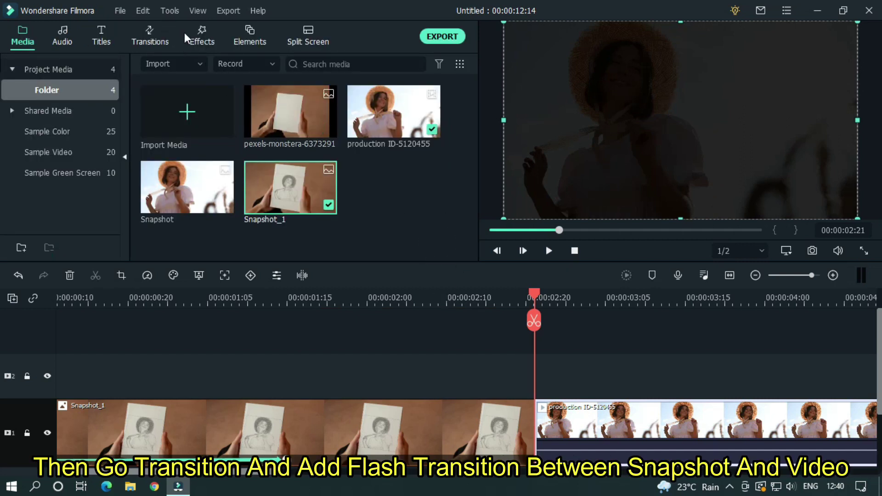
left_click(152, 39)
left_click(82, 89)
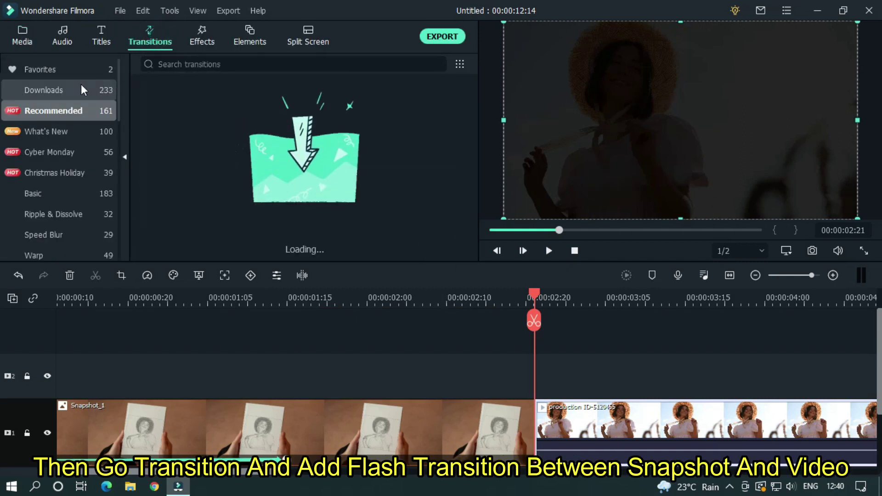
left_click(177, 67)
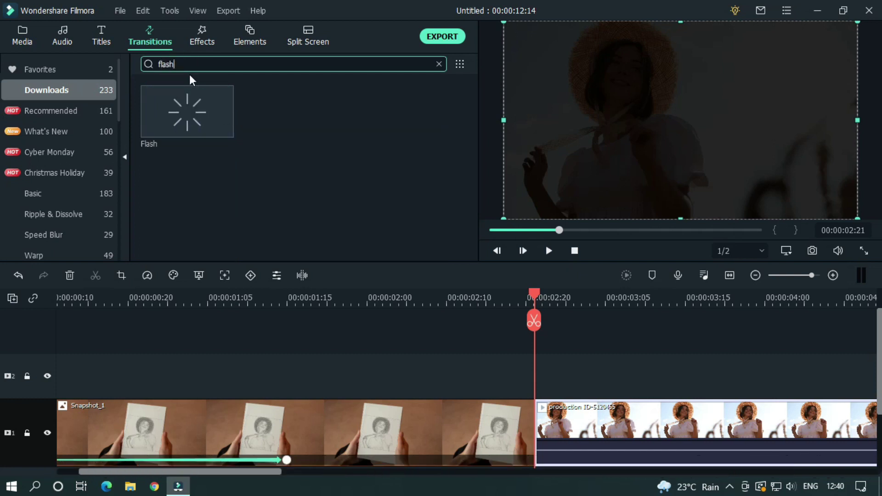
left_click_drag(191, 119, 489, 436)
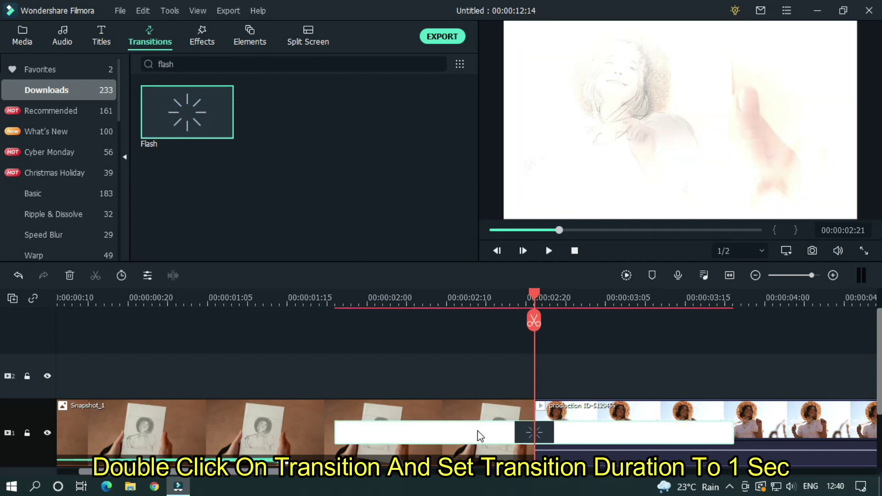
Step: Set the Flash transition's duration to 00:00:01:00
double_click(478, 434)
left_click(157, 100)
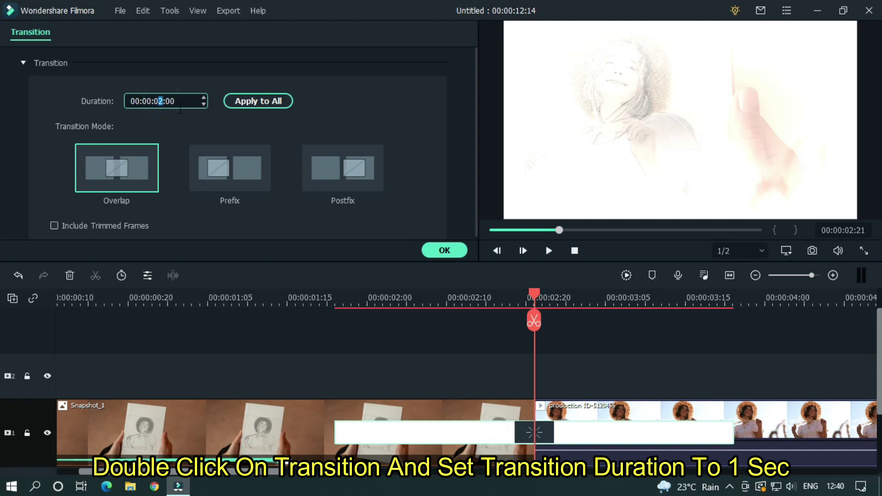
type("1")
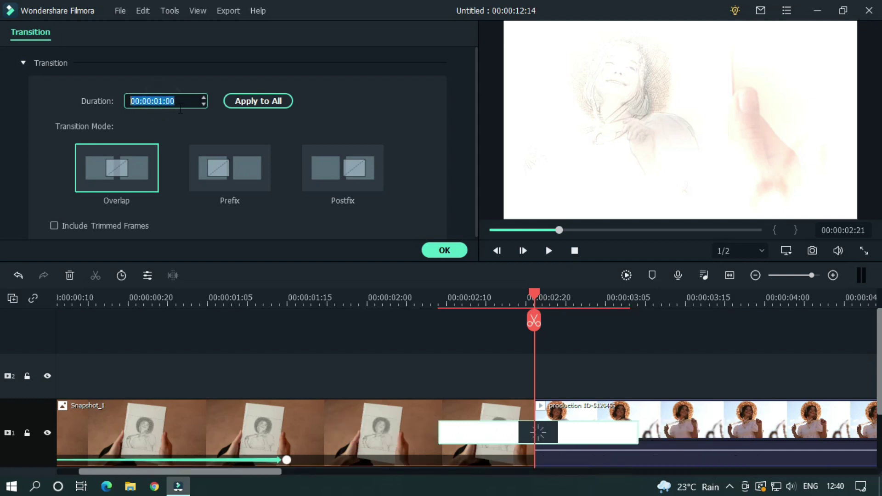
left_click(474, 353)
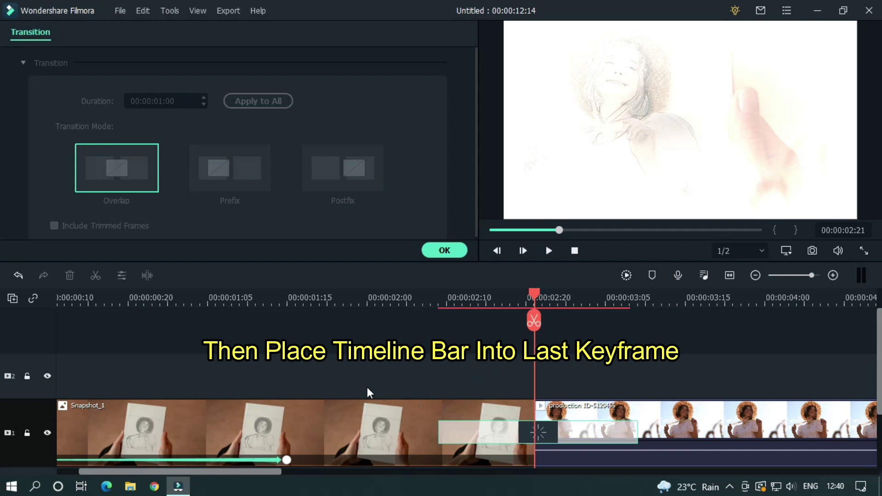
Step: Trim Snapshot_1 back to its 00:00:01:15 keyframe so the Flash starts there
left_click(289, 300)
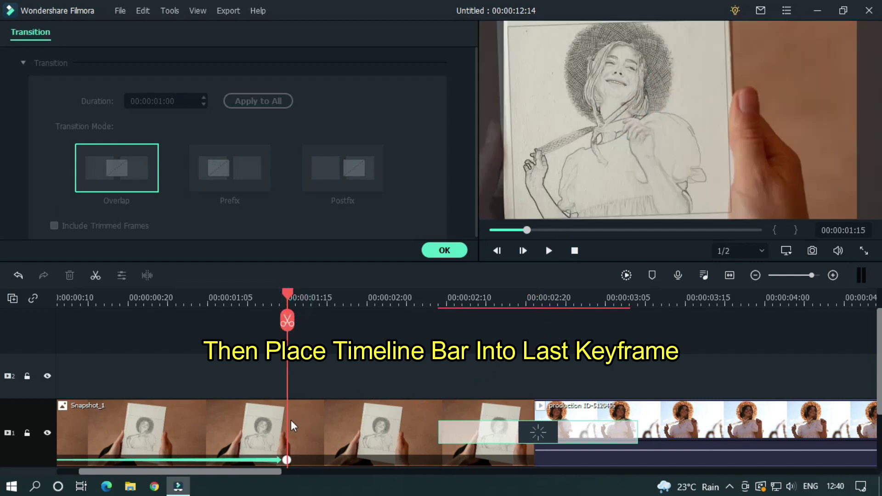
left_click(532, 405)
left_click_drag(533, 405, 378, 405)
left_click(356, 428)
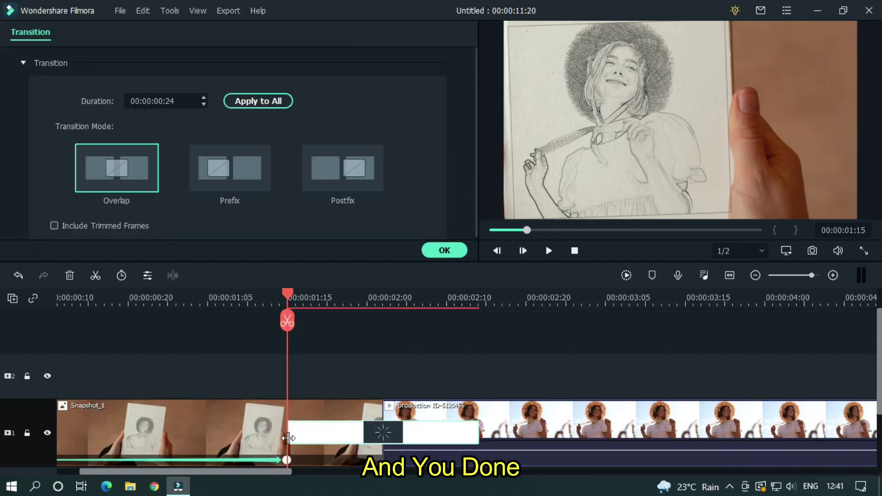
scroll(683, 296, "down", 2)
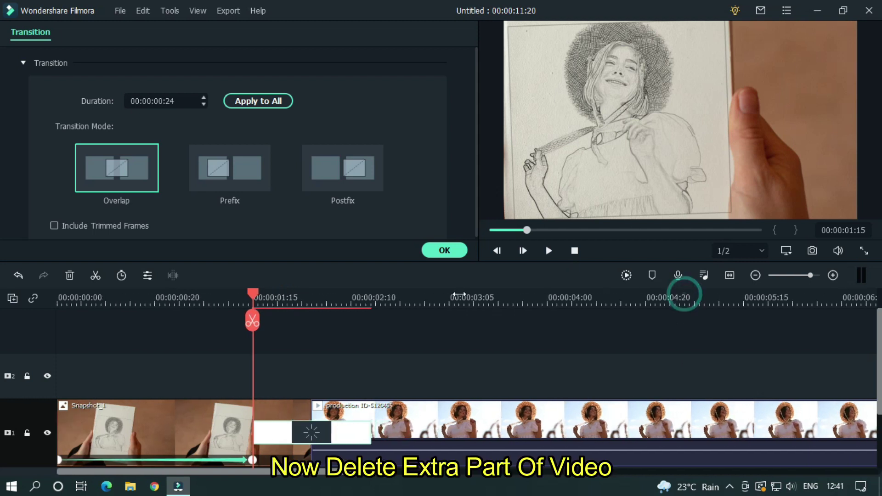
Step: Cut the woman's video at 00:00:06:00, delete the remainder, and restore its opacity to 100%
left_click(470, 298)
left_click(544, 297)
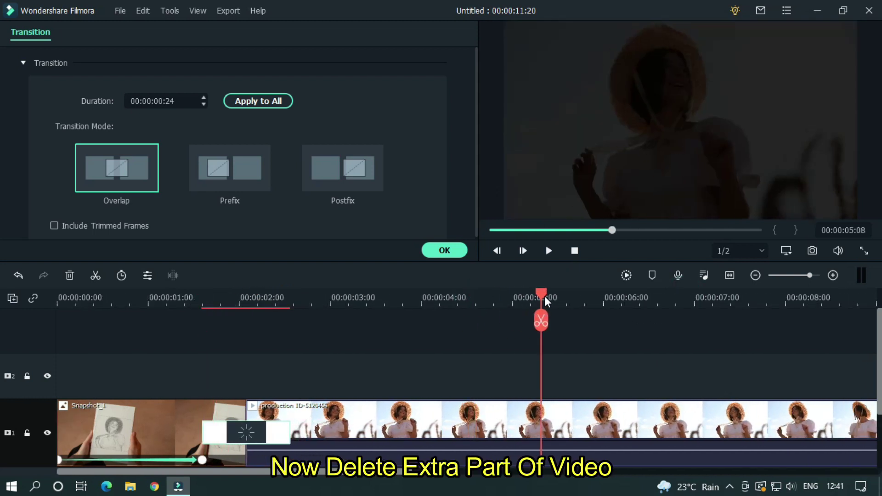
left_click_drag(550, 301, 605, 301)
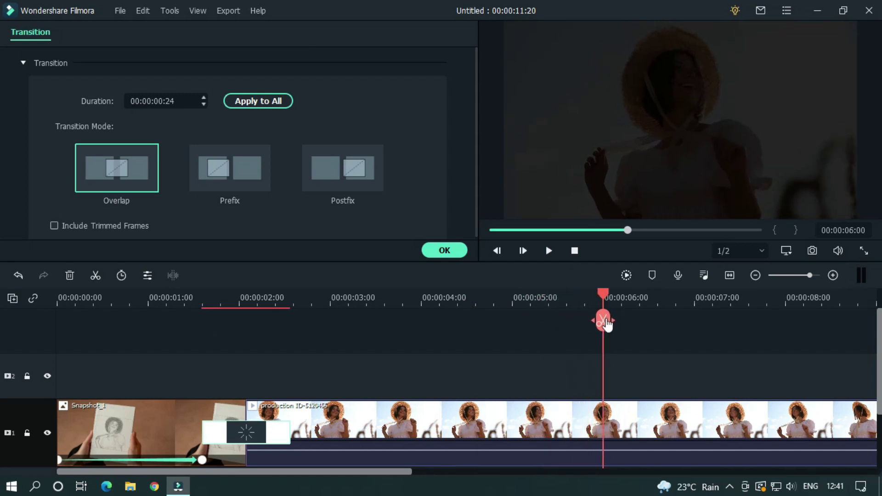
left_click(604, 320)
key("Delete")
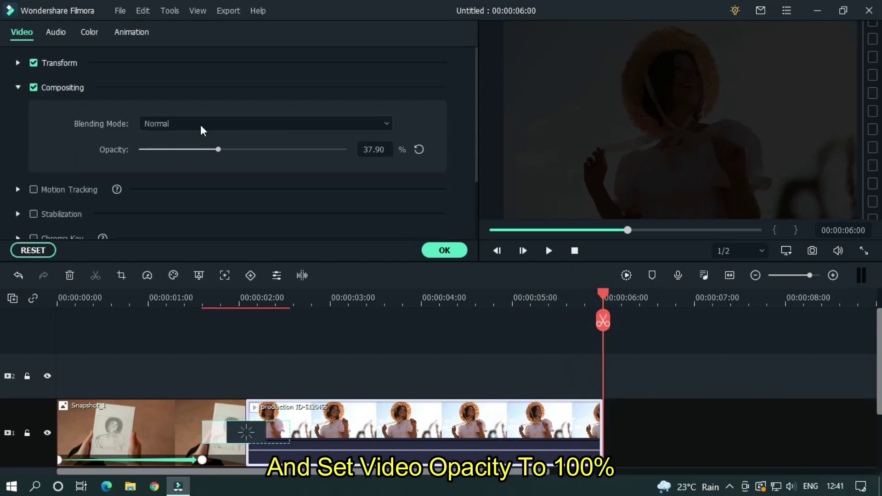
left_click_drag(218, 150, 419, 152)
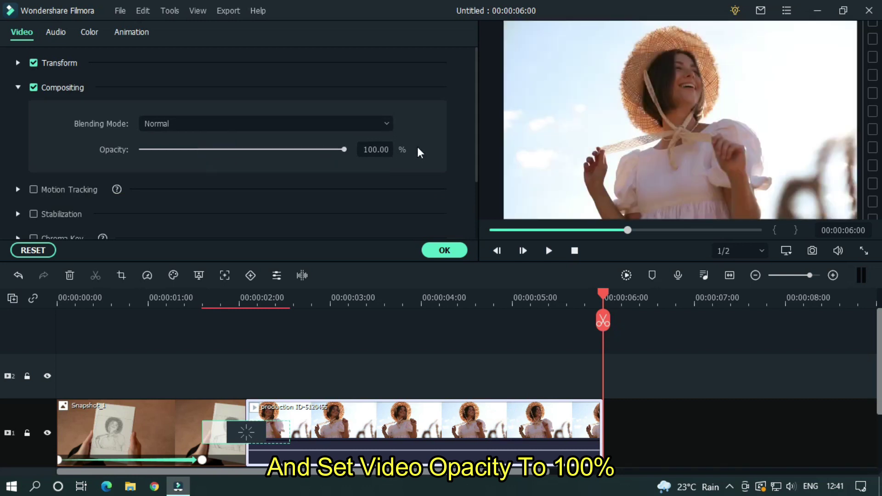
key("Home")
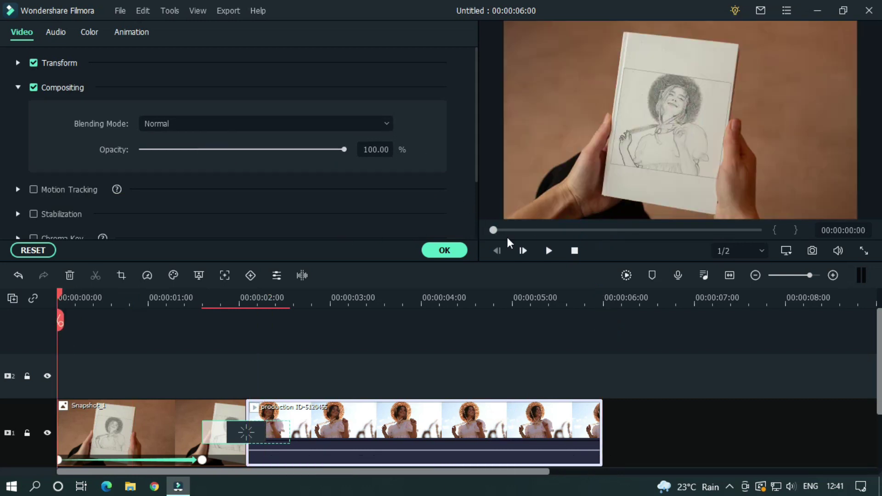
Step: Render the preview and play the timeline to check the sketch-to-video effect
left_click(626, 275)
left_click(444, 249)
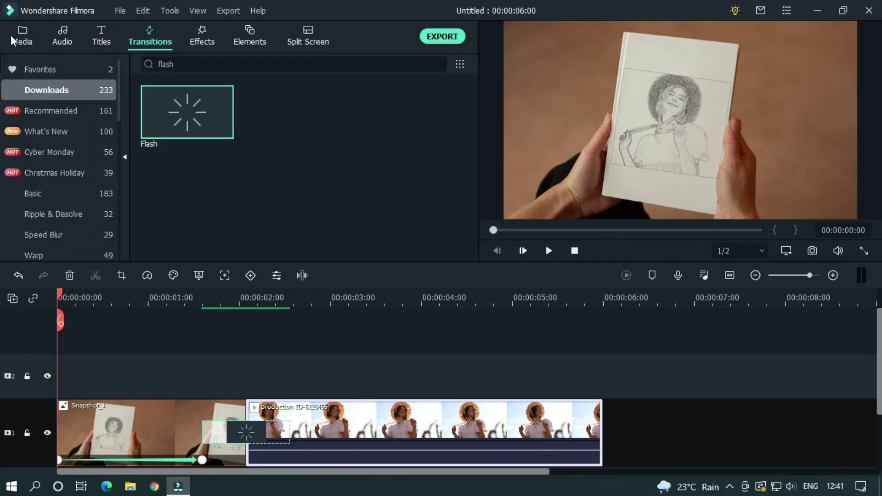
left_click(12, 41)
left_click(549, 250)
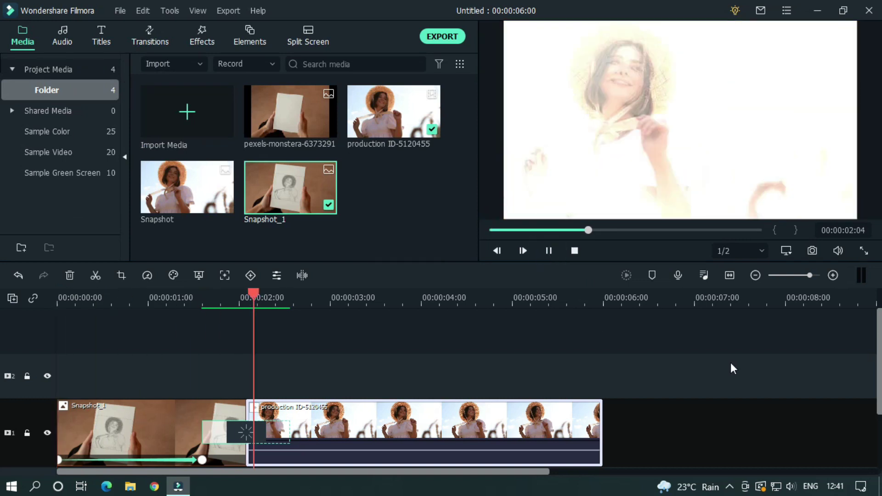
left_click(553, 233)
key("space")
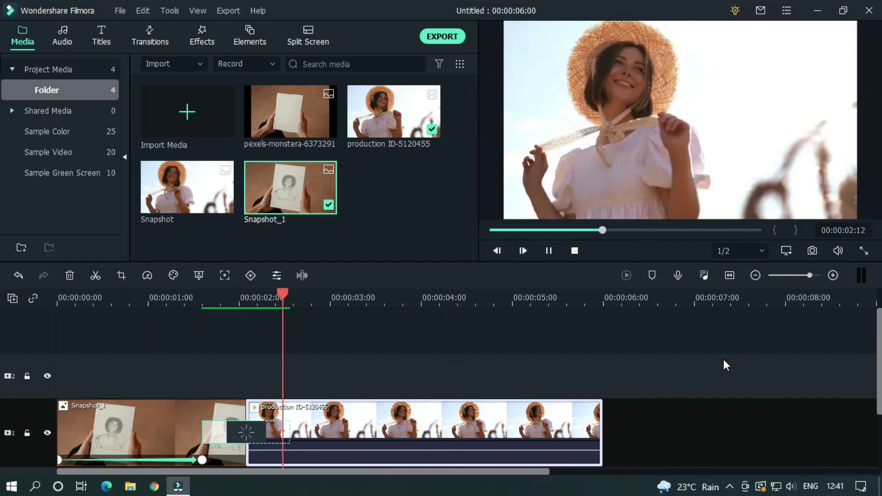
left_click_drag(584, 232, 466, 232)
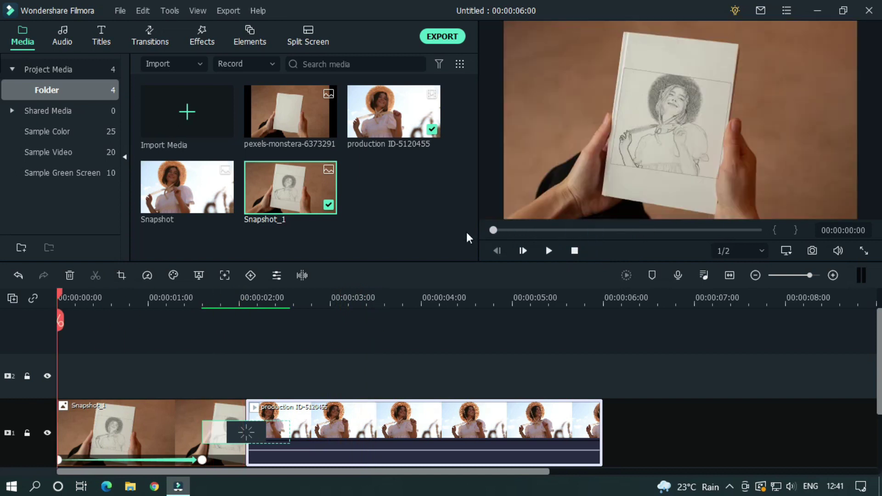
key("space")
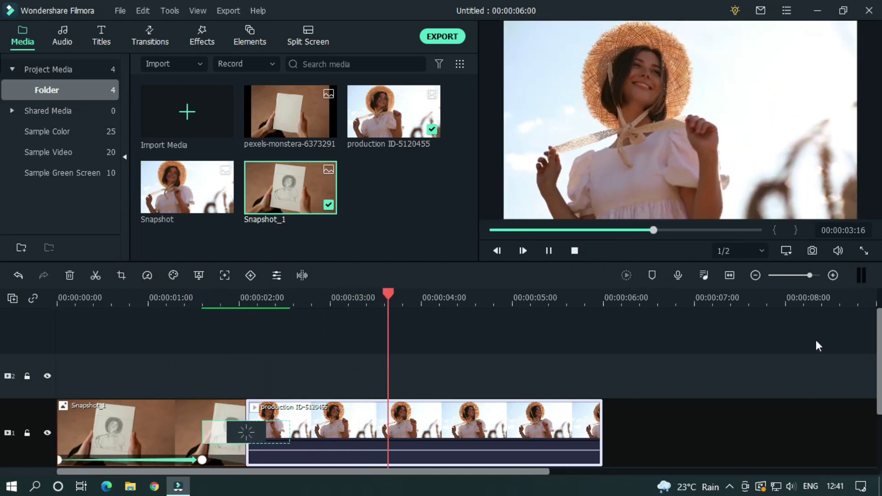
key("space")
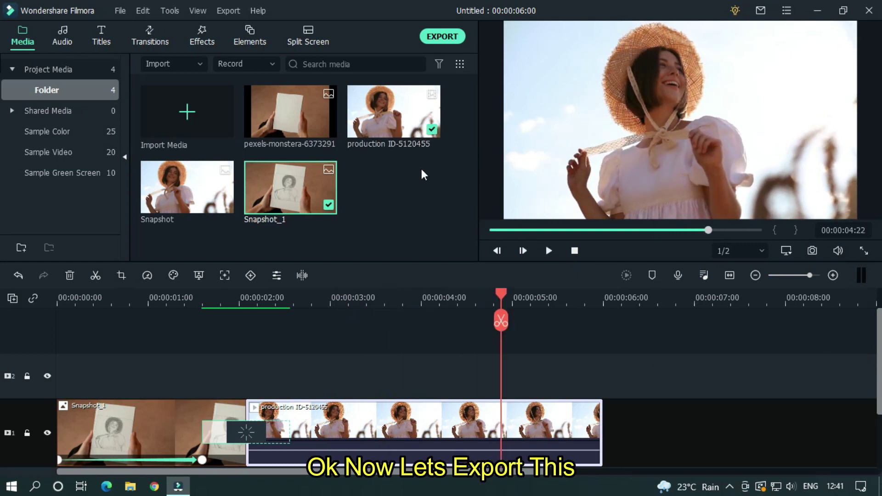
Step: In the Export window, name the MP4 'Transition From Sketch'
left_click(447, 38)
triple_click(488, 100)
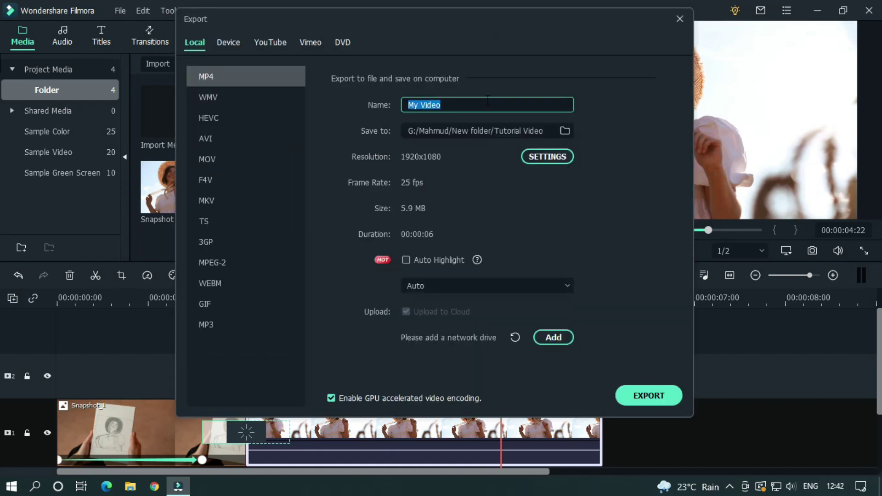
type("Transition From Sketch")
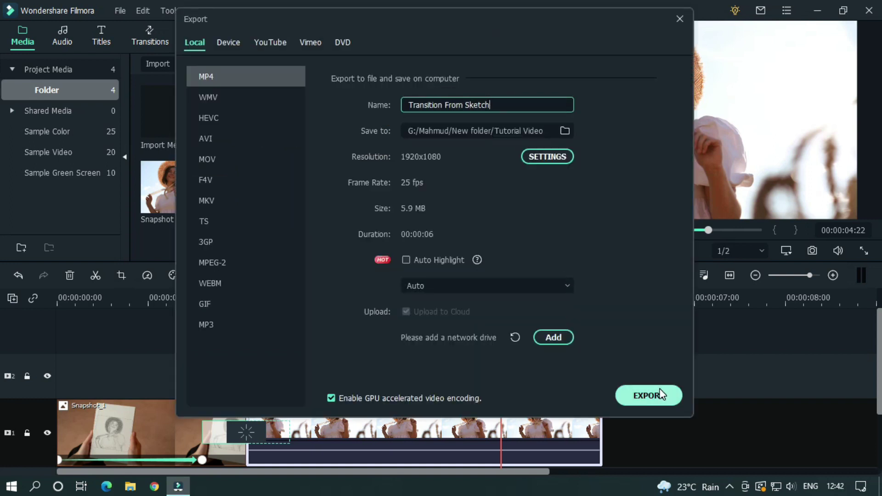